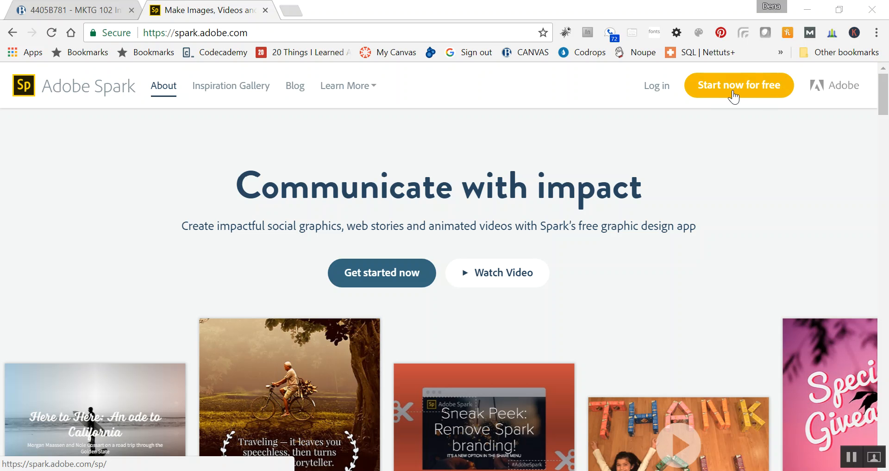
Step: Sign in to Adobe Spark with Facebook and start a new Page project
click(740, 96)
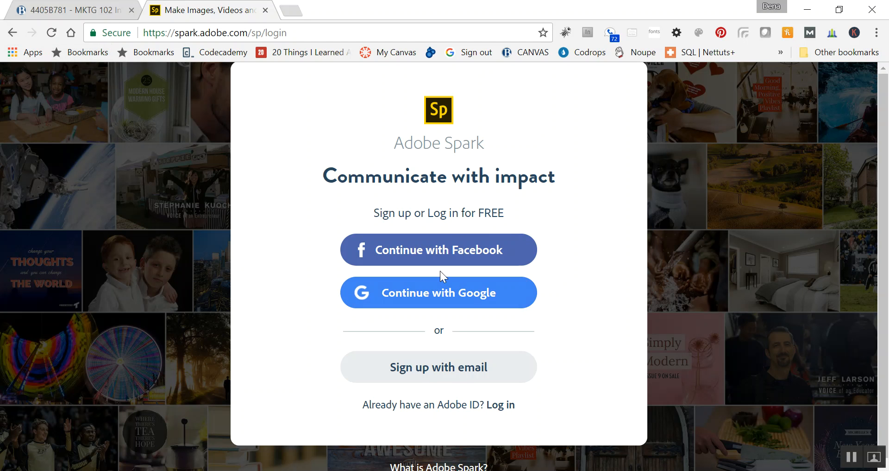
click(465, 245)
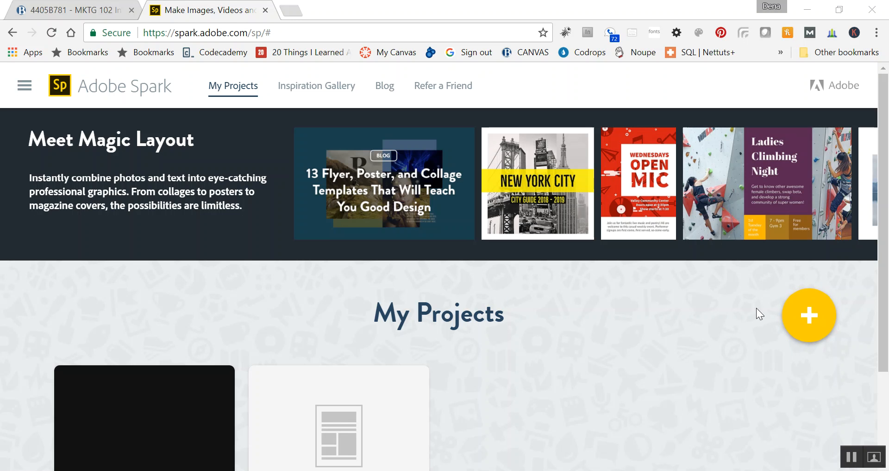
click(806, 321)
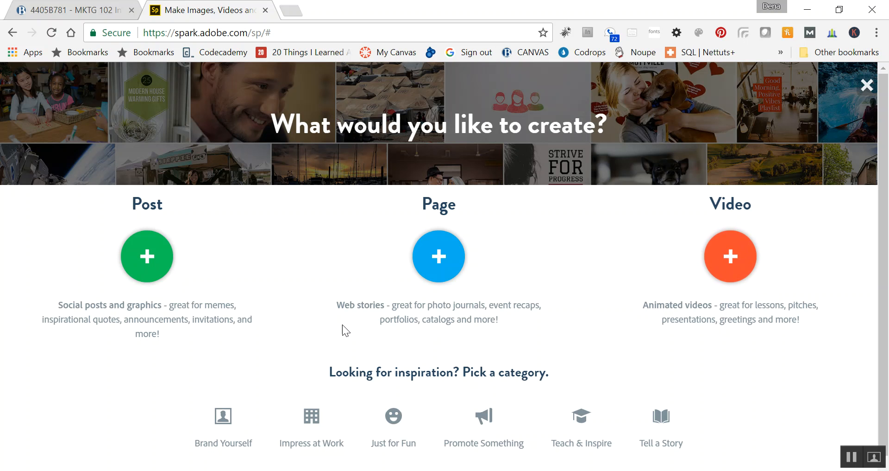
click(441, 267)
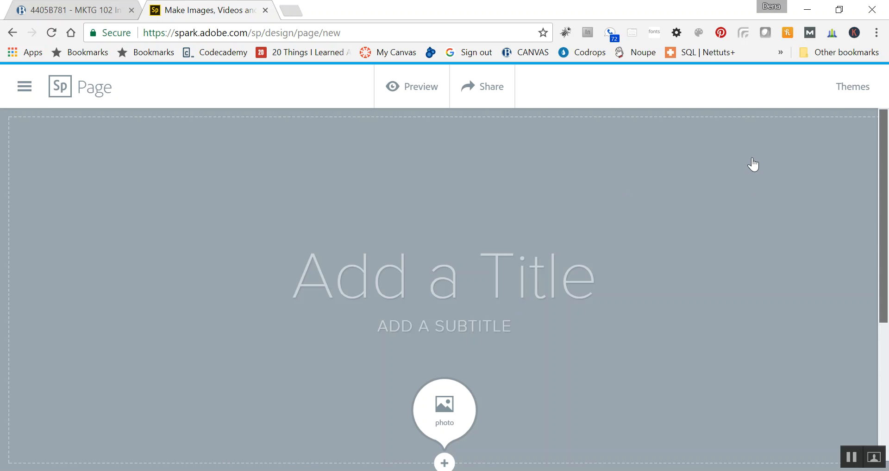
Step: Enter "Target" as the page title and "The low cost superstore" as the subtitle
click(352, 291)
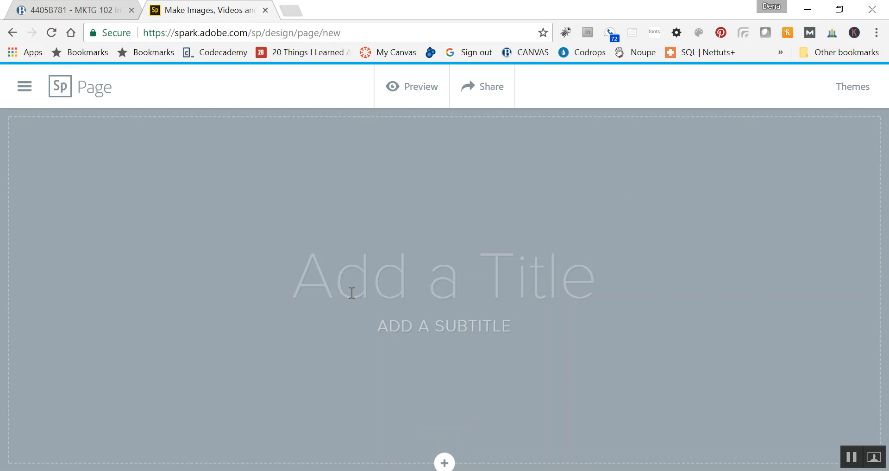
text(Target)
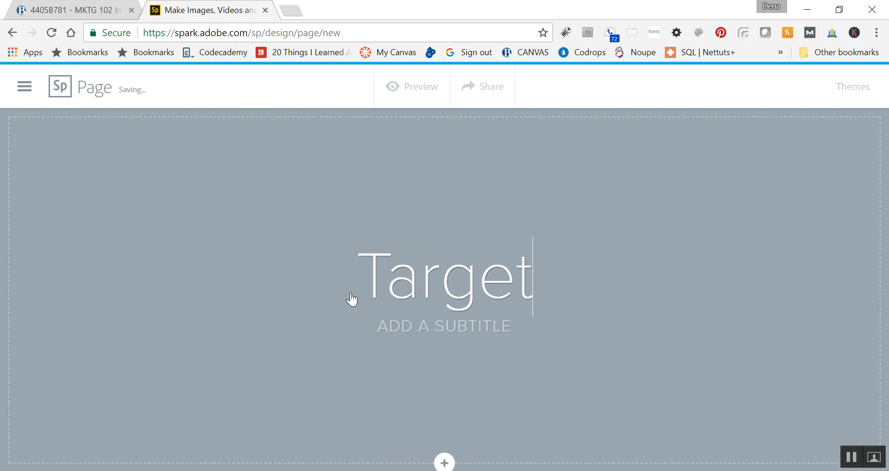
click(390, 324)
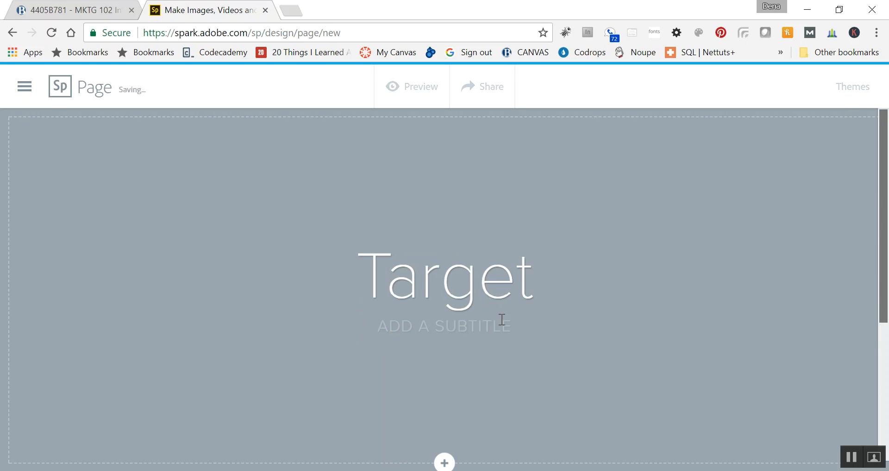
text(THE LOW COST SUPERSTORE)
scroll(725, 399, down, 1)
scroll(643, 310, down, 2)
scroll(679, 283, up, 4)
right_click(654, 187)
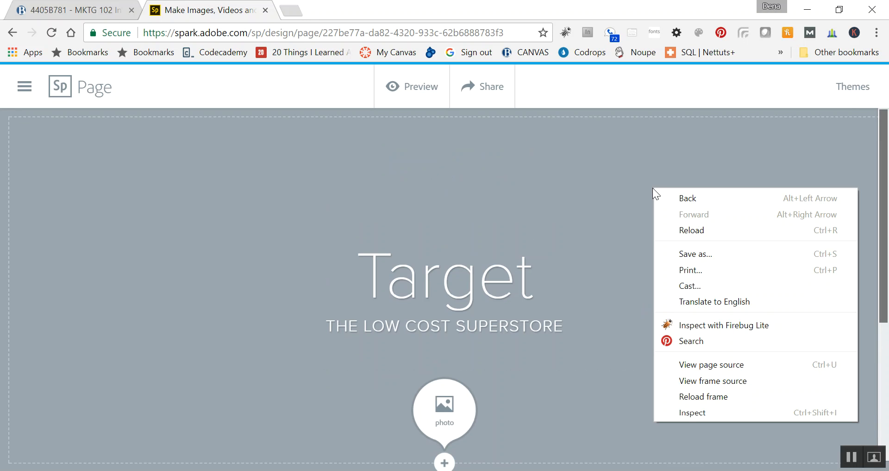
click(544, 212)
Step: Apply the Bruce theme to the page
click(855, 88)
scroll(880, 185, down, 3)
drag(880, 208, 882, 357)
scroll(824, 271, down, 4)
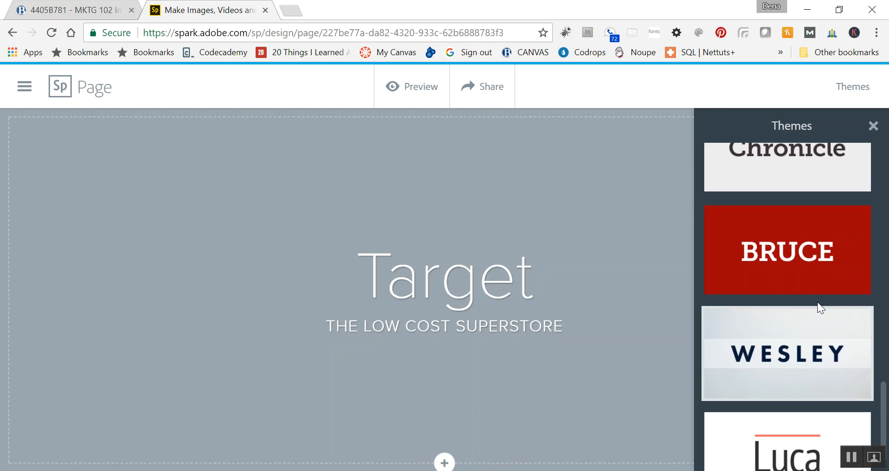
click(810, 260)
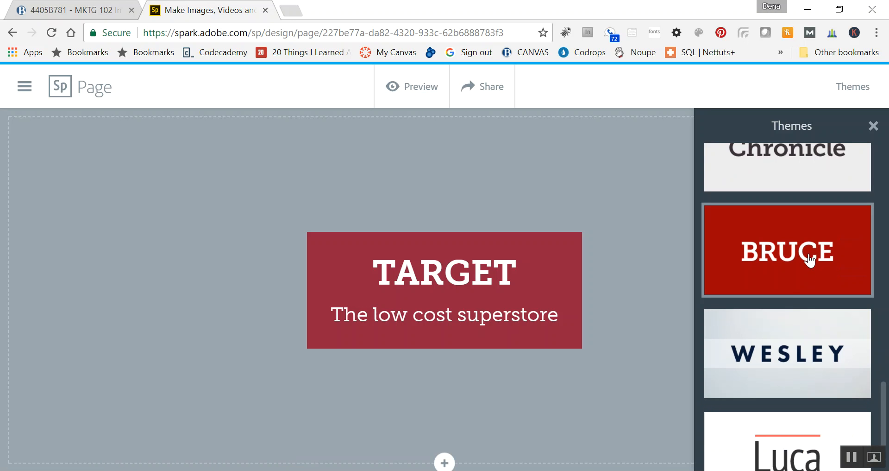
scroll(799, 274, down, 1)
scroll(652, 411, down, 2)
click(631, 365)
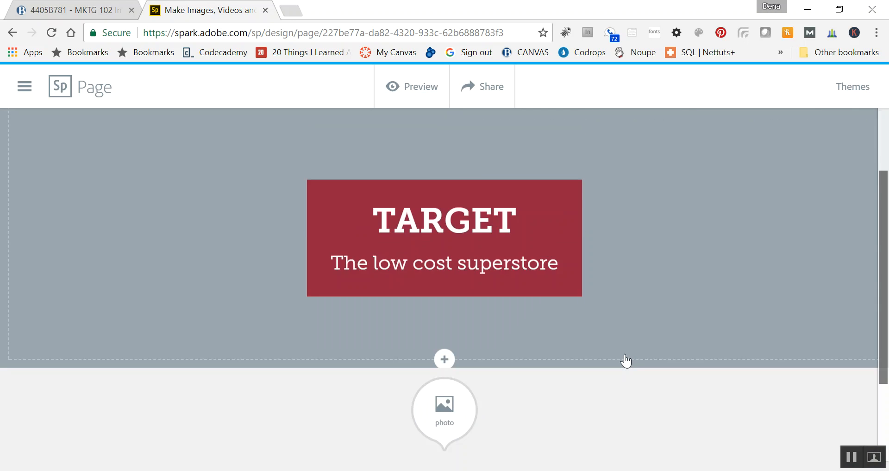
Step: Search the Creative Commons photos for "shopping" and set the woman under red SALE tags as the title section's background photo
scroll(625, 359, down, 1)
scroll(695, 310, up, 2)
scroll(717, 300, down, 2)
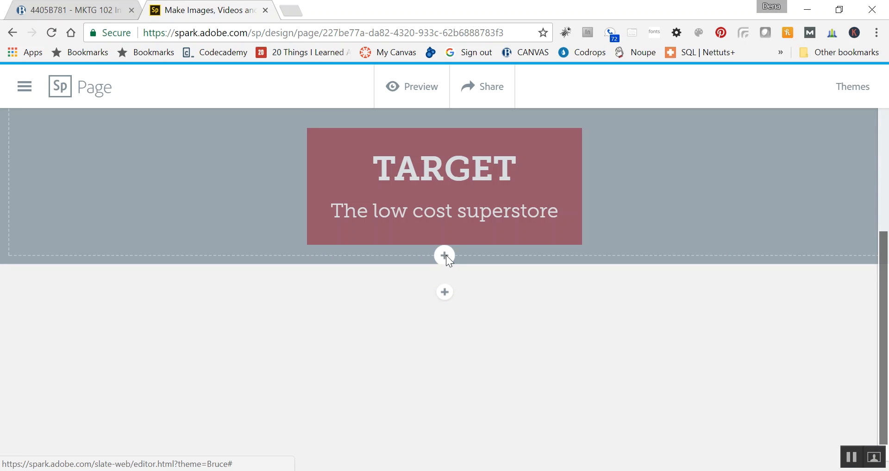
scroll(445, 254, up, 2)
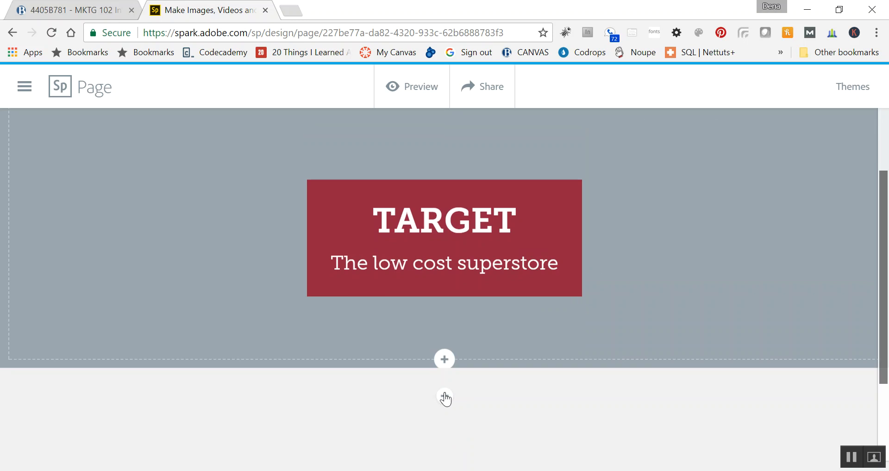
click(445, 404)
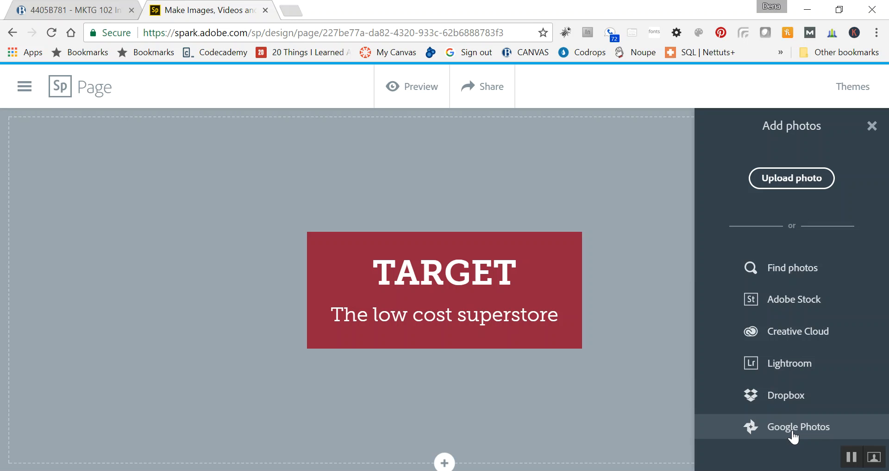
click(814, 270)
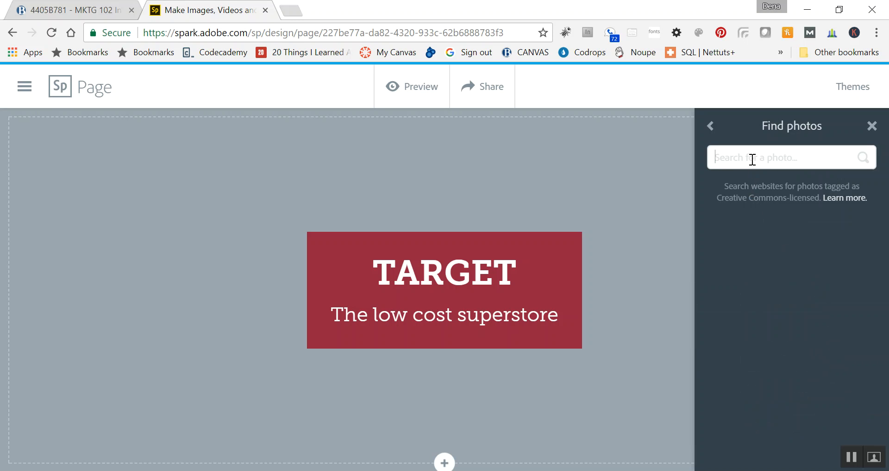
text(shopping)
key(Return)
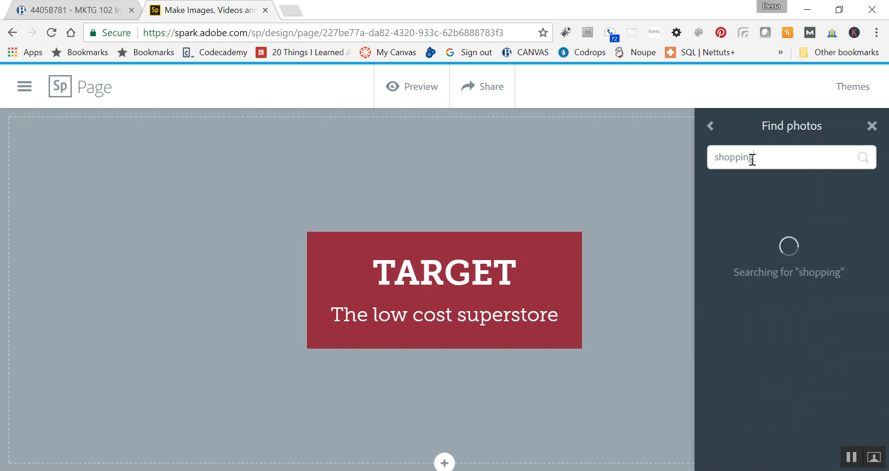
drag(883, 263, 866, 276)
scroll(866, 278, up, 1)
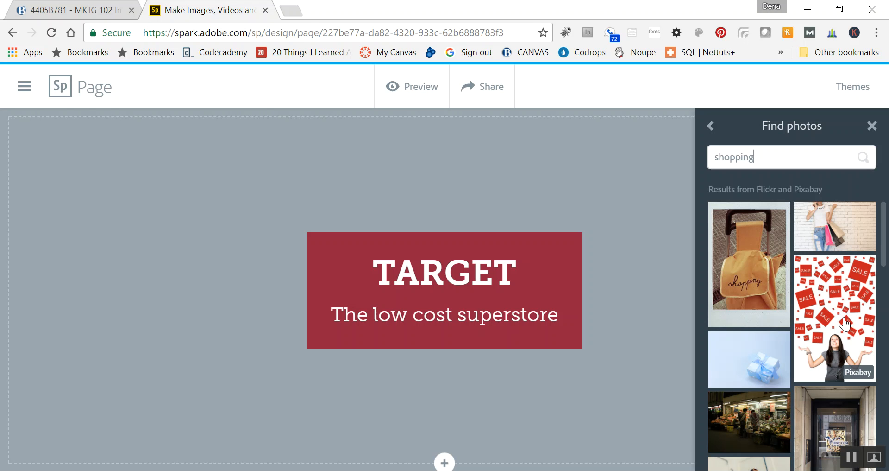
click(845, 323)
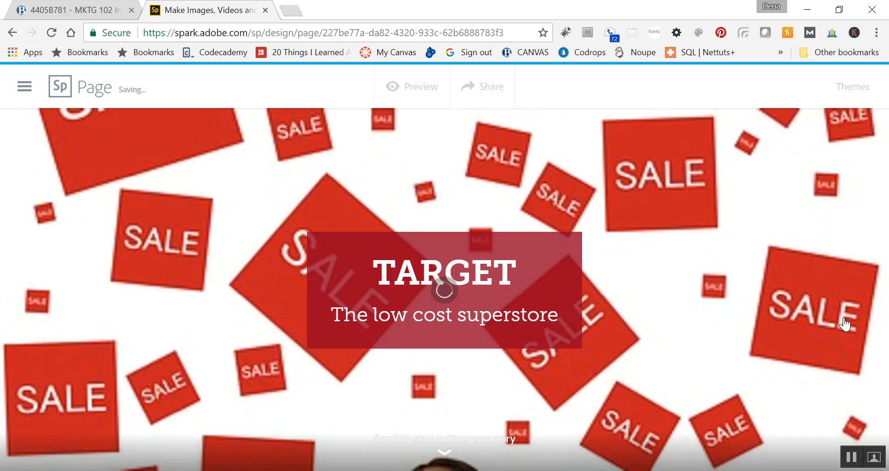
scroll(805, 288, down, 5)
scroll(800, 299, up, 5)
scroll(790, 294, down, 5)
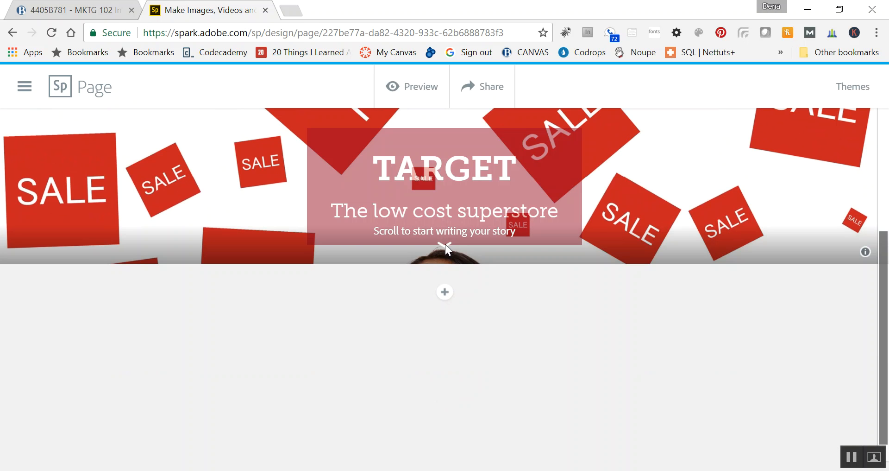
click(445, 293)
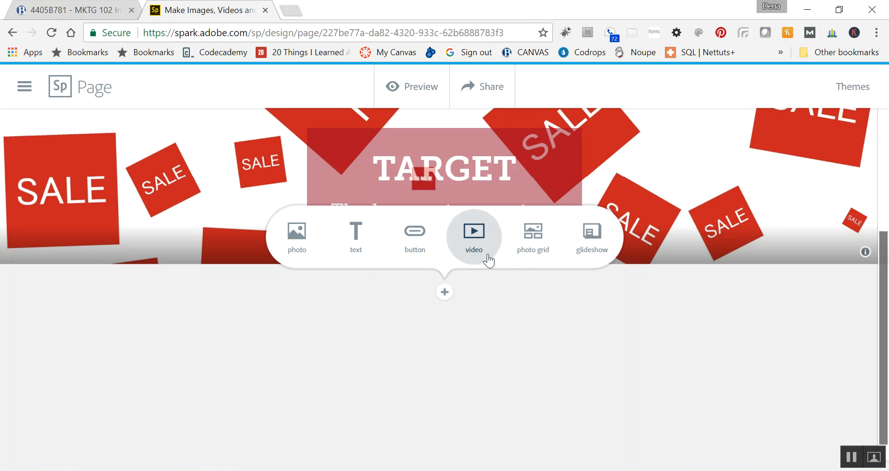
click(471, 253)
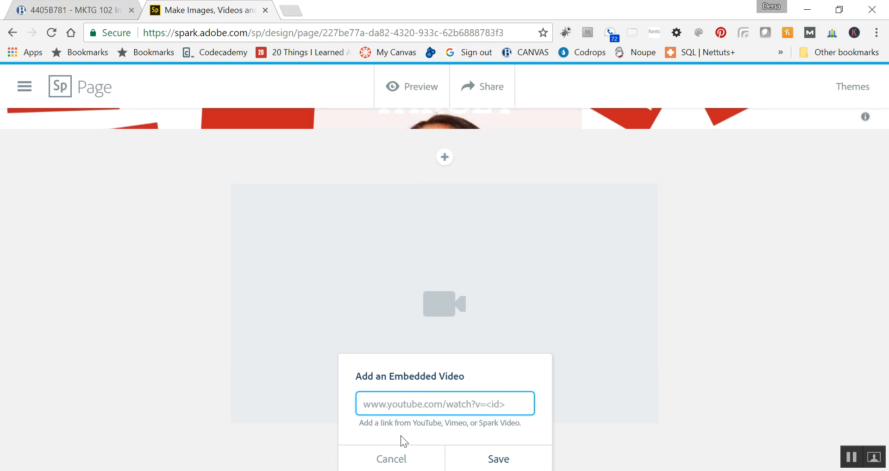
click(392, 459)
click(445, 349)
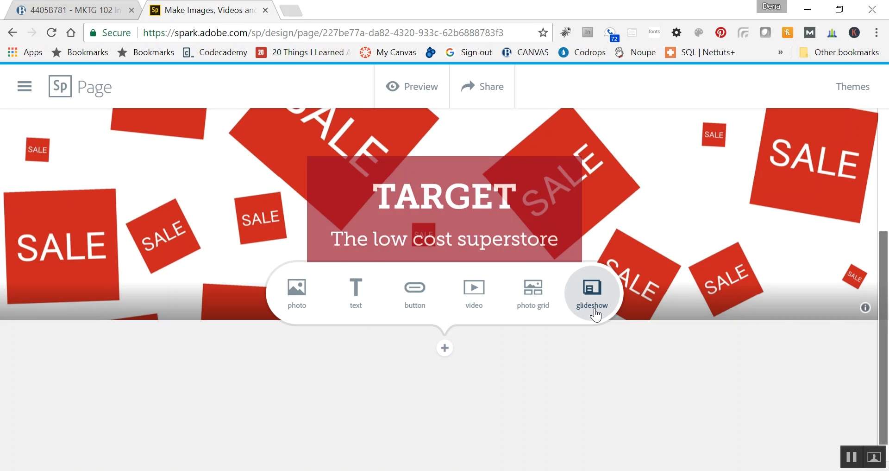
click(593, 294)
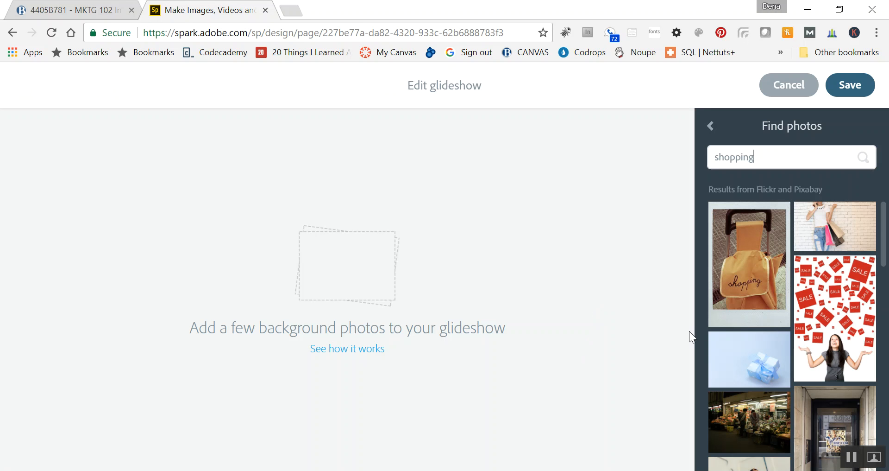
scroll(804, 283, down, 9)
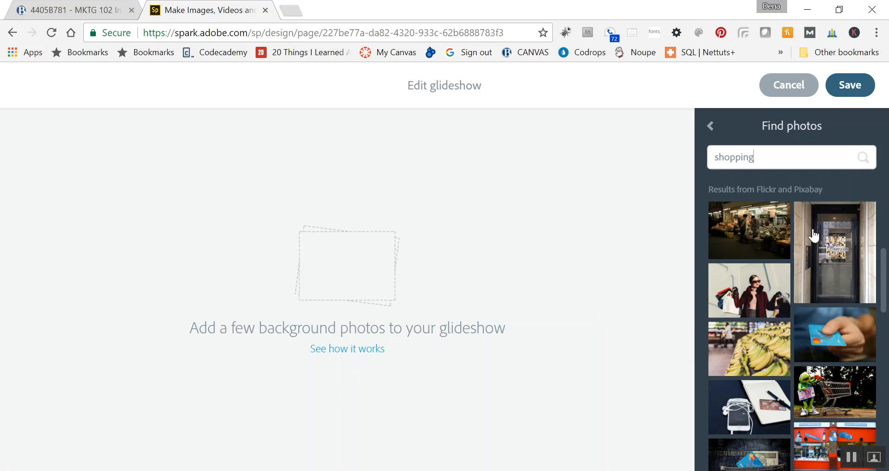
scroll(805, 288, down, 7)
scroll(800, 303, up, 8)
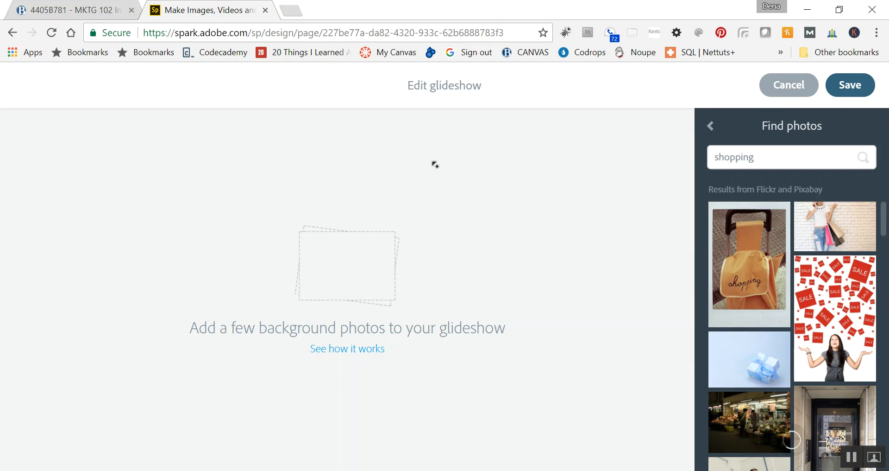
click(771, 89)
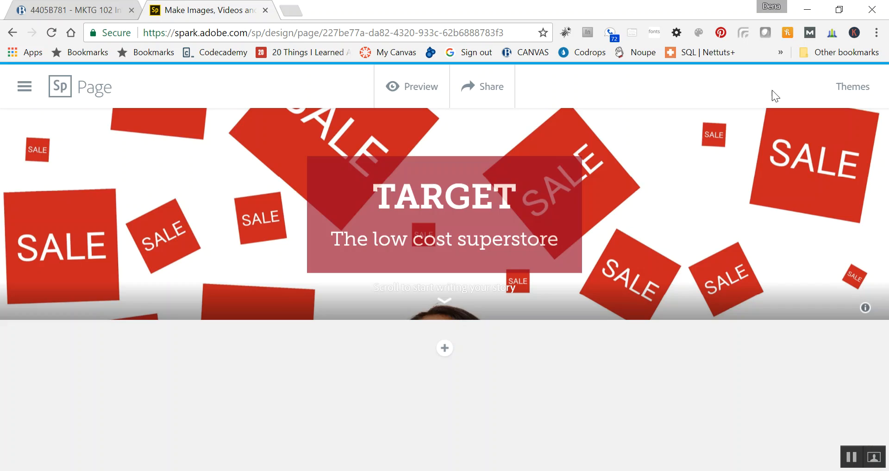
Step: Add a text block below the title section reading "Target Demographics:"
click(446, 349)
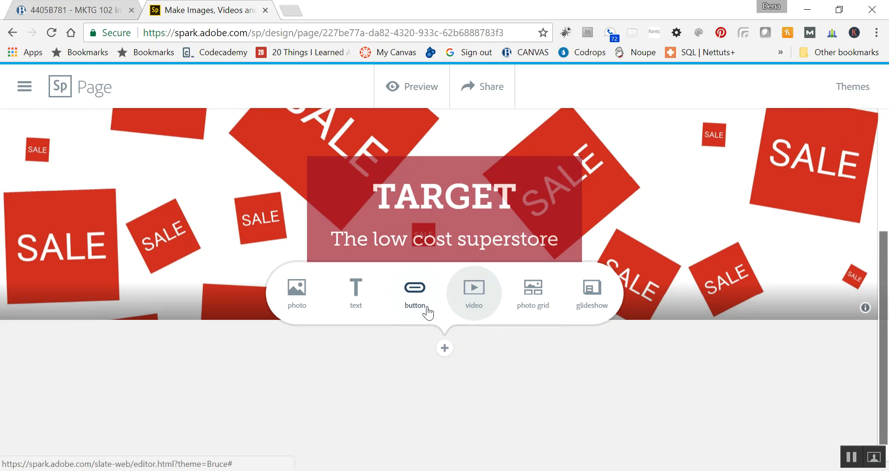
click(361, 302)
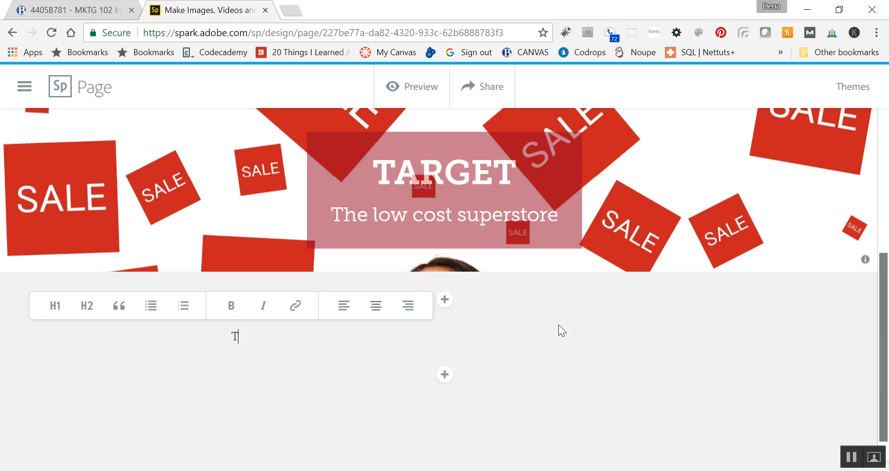
text(Target Dom)
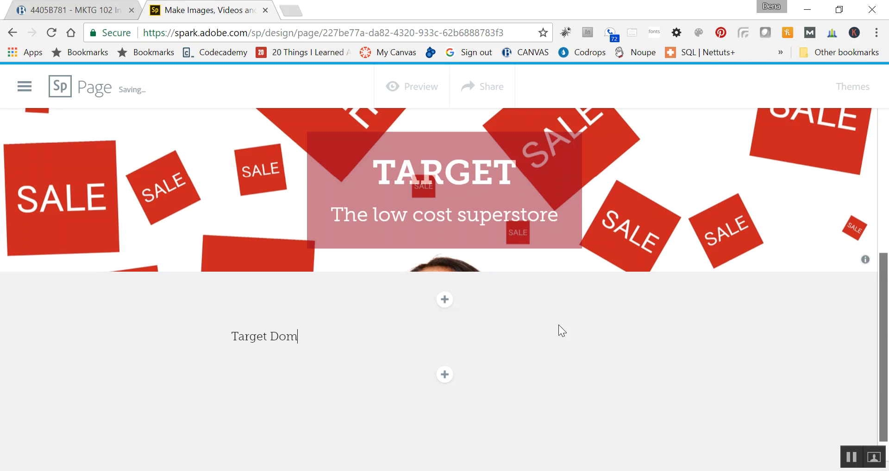
key(BackSpace)
key(BackSpace)
text(emographics:)
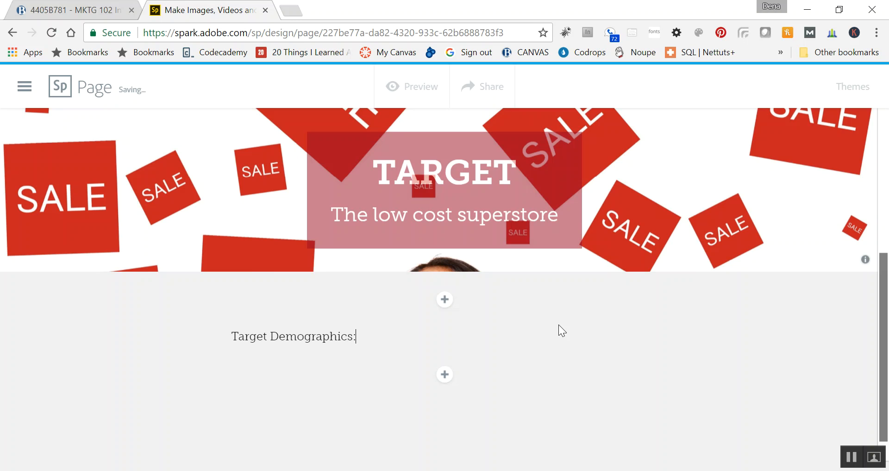
key(Return)
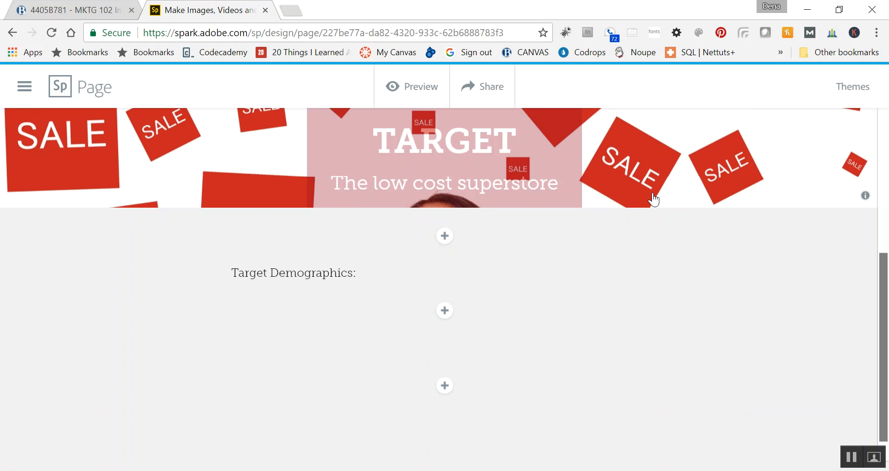
key(BackSpace)
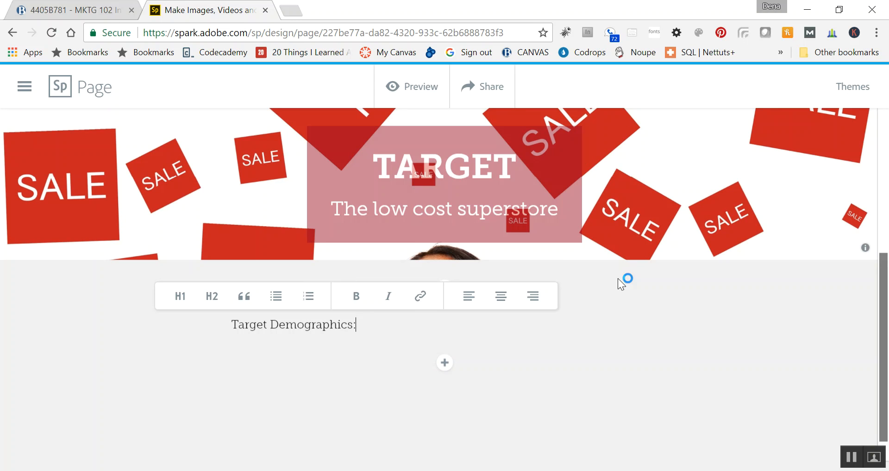
Step: Format the "Target Demographics:" line as an H1 heading
click(654, 289)
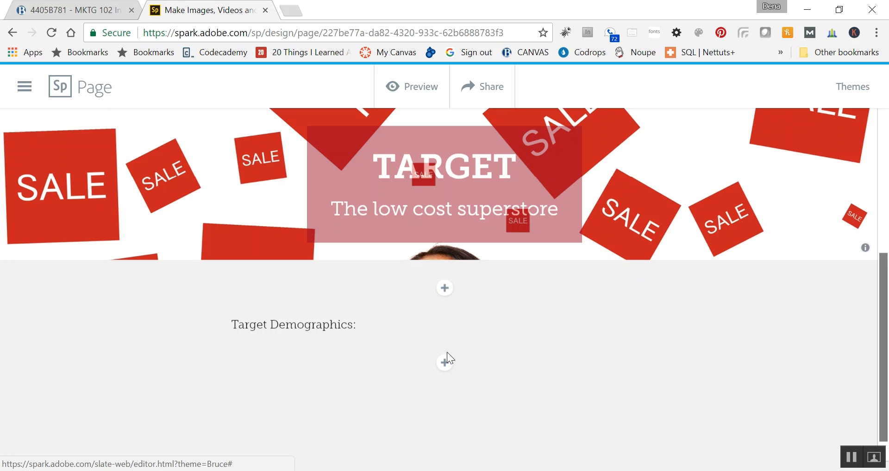
click(373, 323)
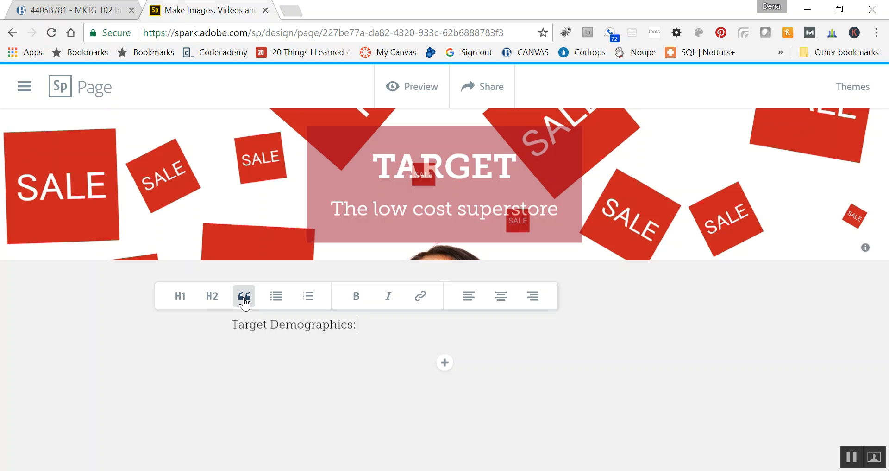
click(181, 296)
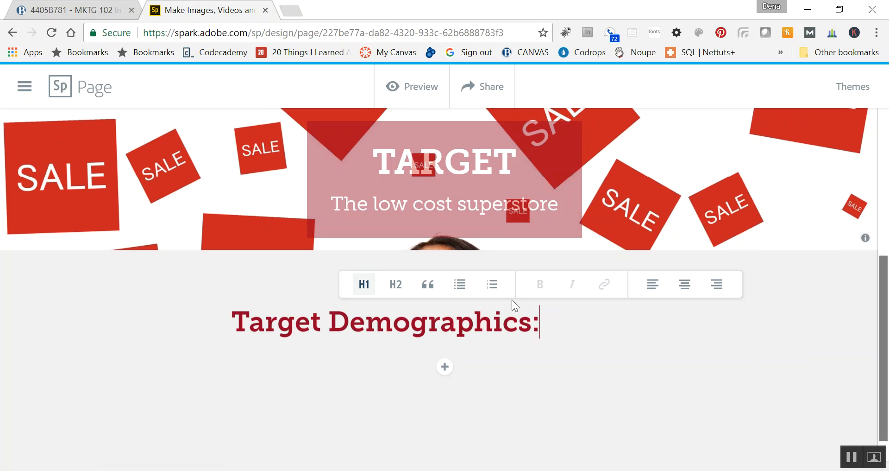
click(495, 285)
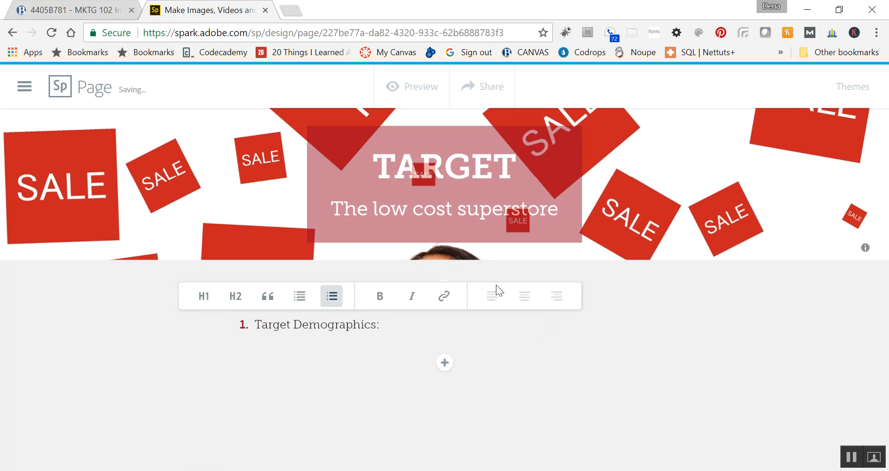
click(333, 298)
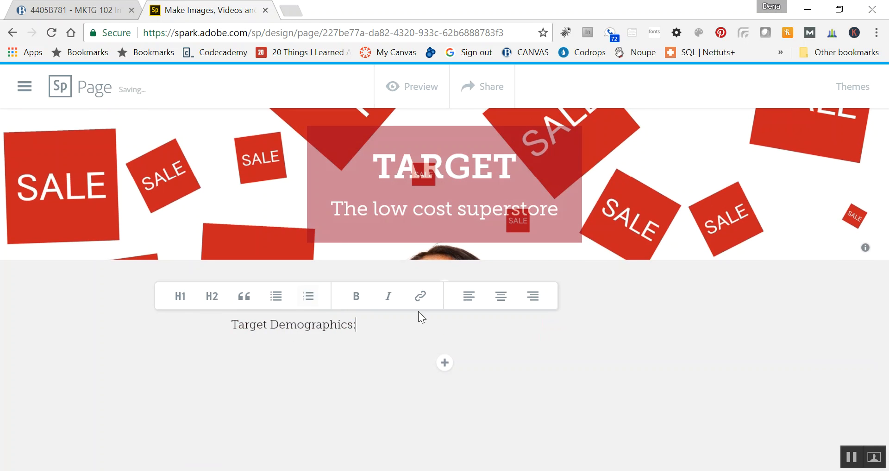
click(180, 296)
Step: Add a numbered list below the "Target Demographics:" heading with the item "Young mothers"
key(Return)
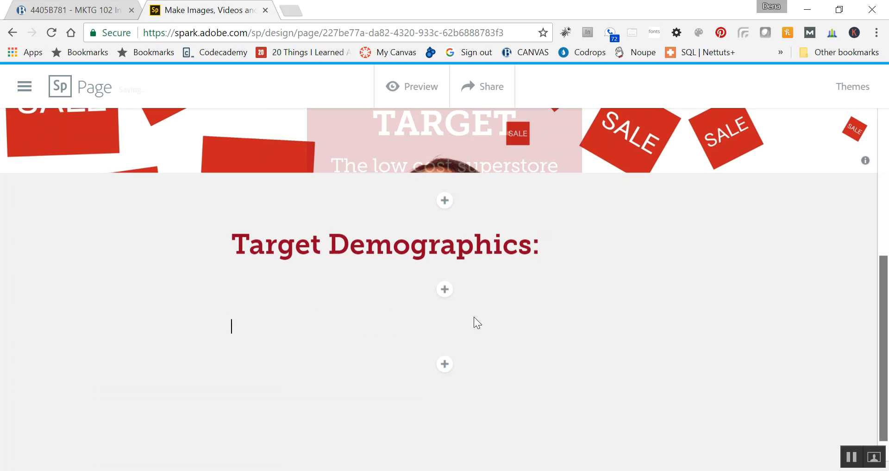
right_click(295, 325)
click(244, 321)
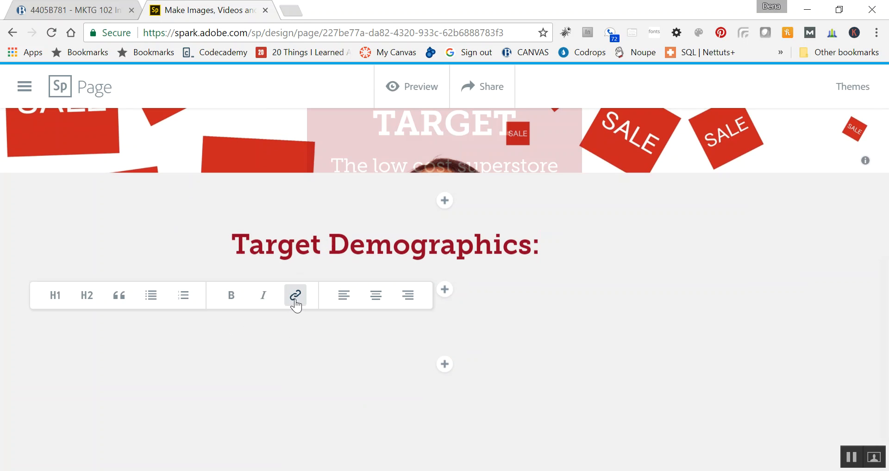
click(183, 296)
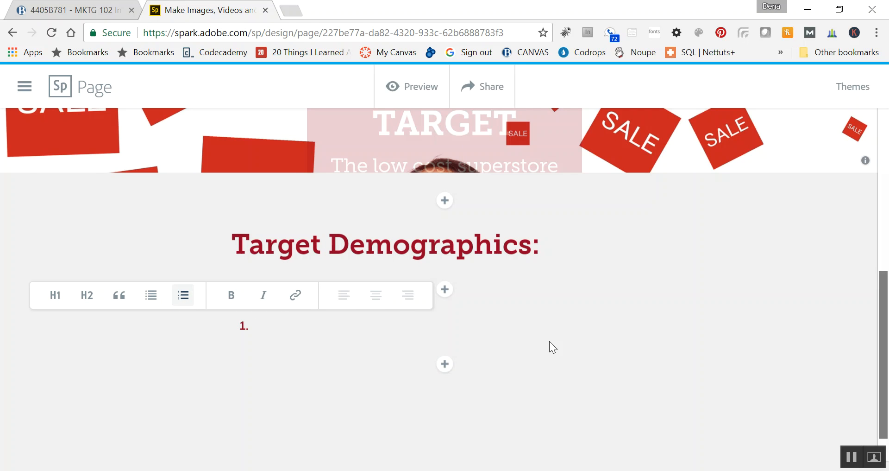
text(Young)
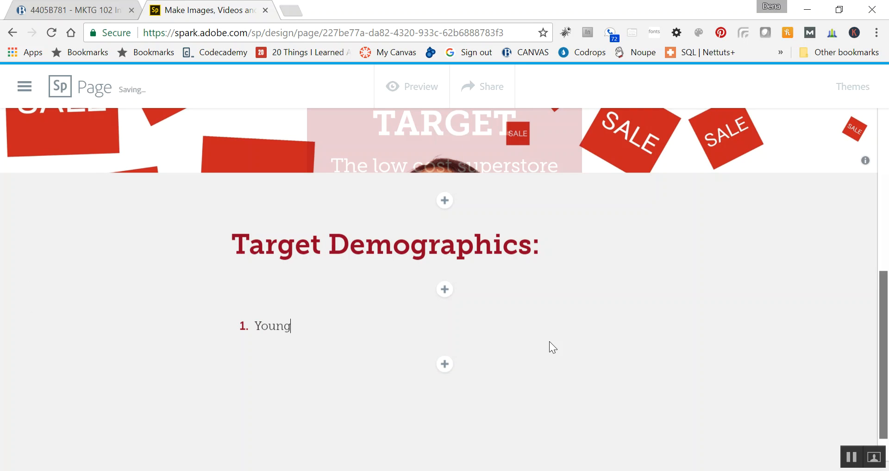
text( mothers)
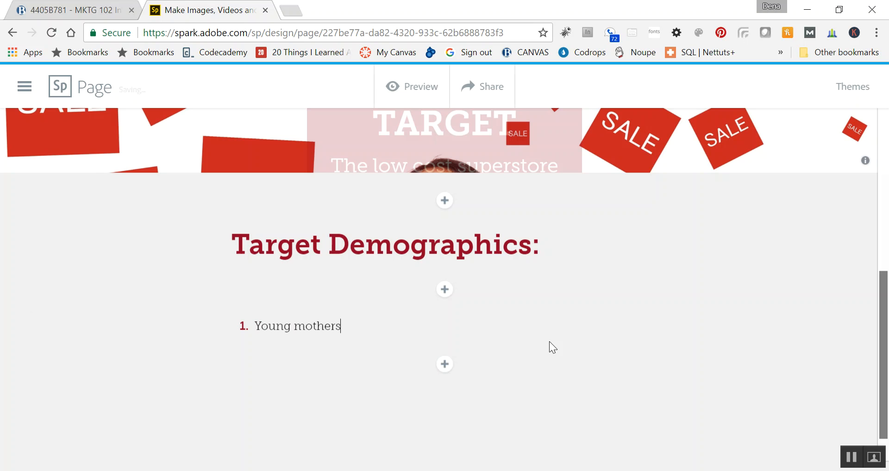
key(Return)
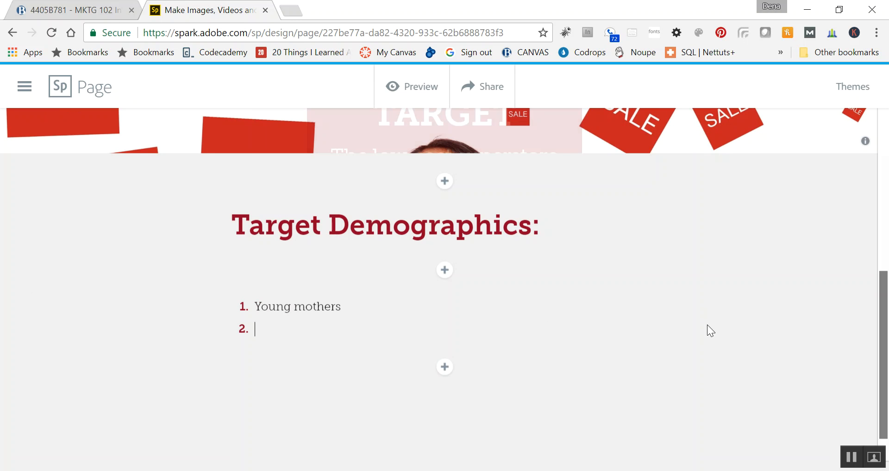
key(Return)
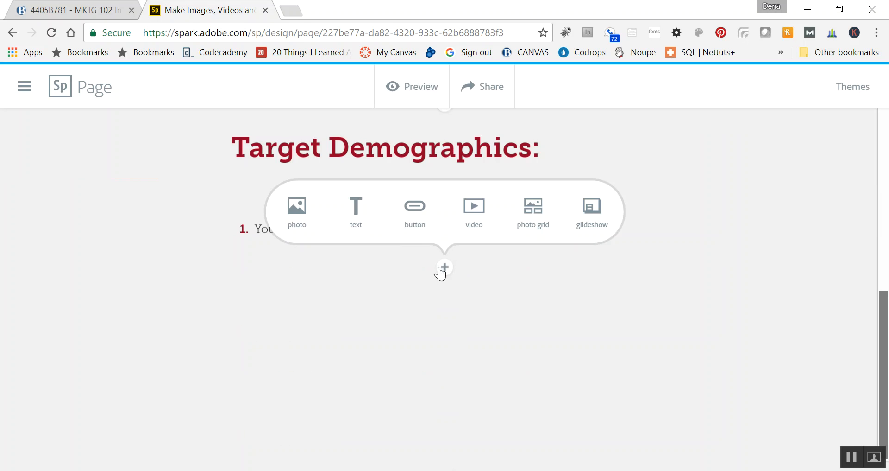
click(419, 221)
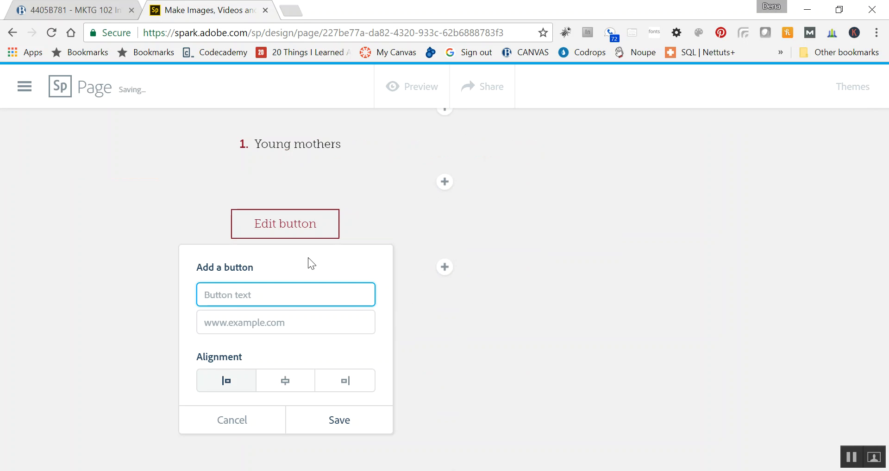
text(Vis)
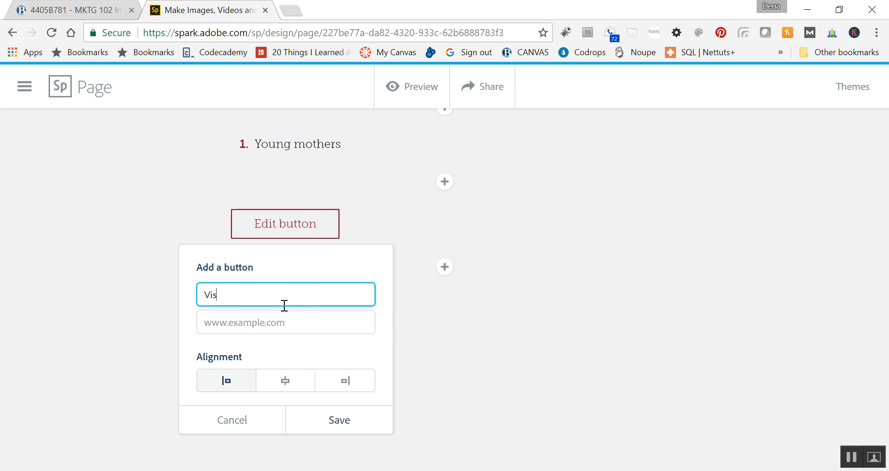
text(it the Trarget website)
click(283, 324)
text(www.target.)
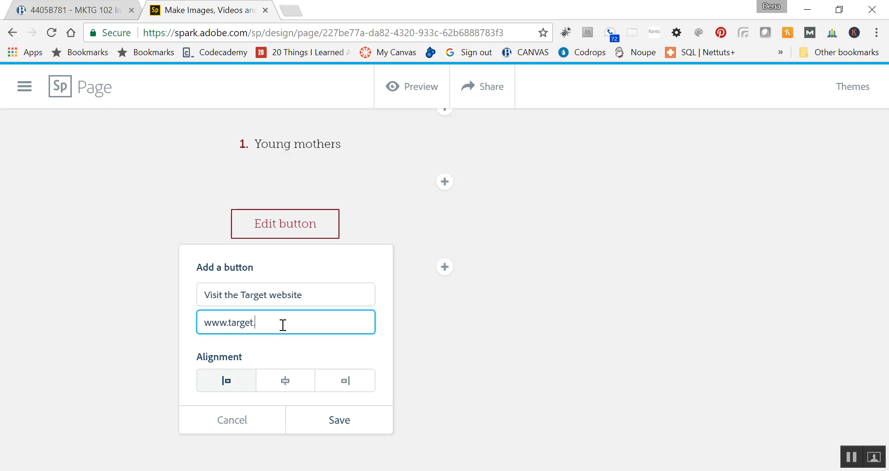
text(com)
click(294, 385)
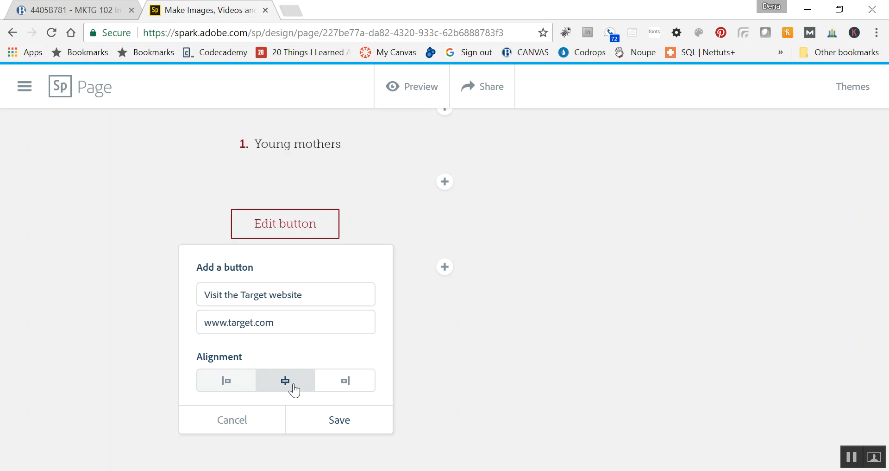
click(233, 387)
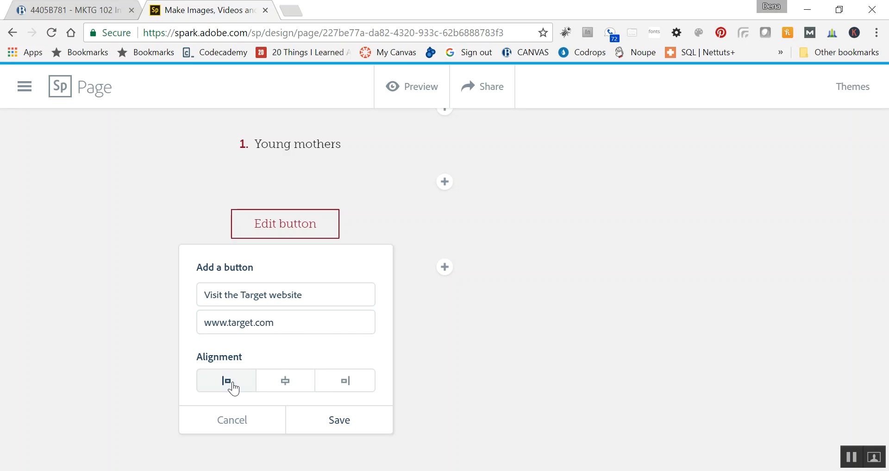
click(279, 385)
click(341, 421)
Step: Review the page in the editor from the title section down to the website button
scroll(590, 329, up, 5)
scroll(548, 353, down, 2)
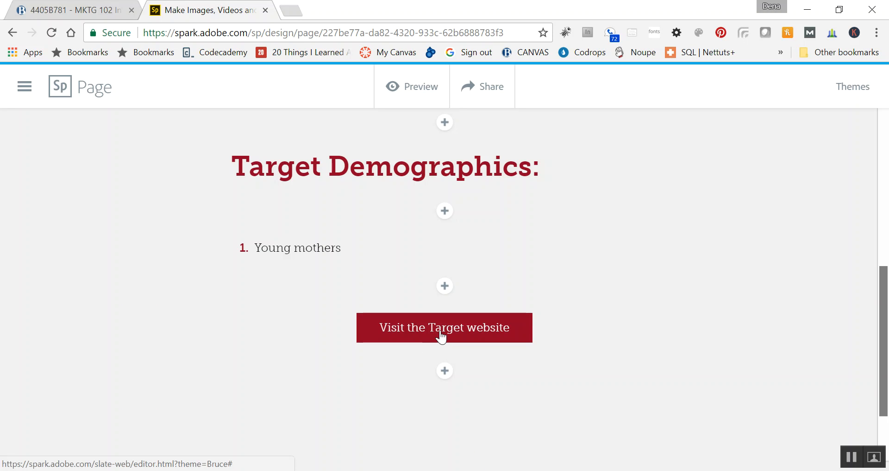
scroll(469, 294, down, 2)
scroll(551, 270, up, 8)
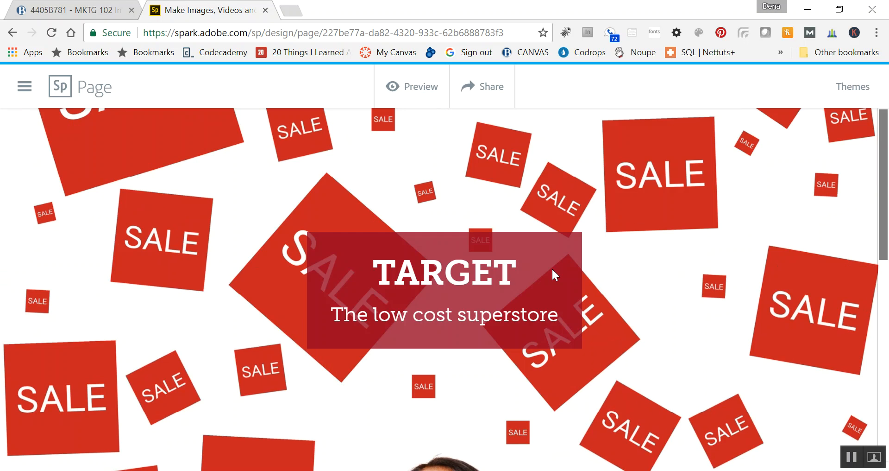
scroll(552, 267, down, 6)
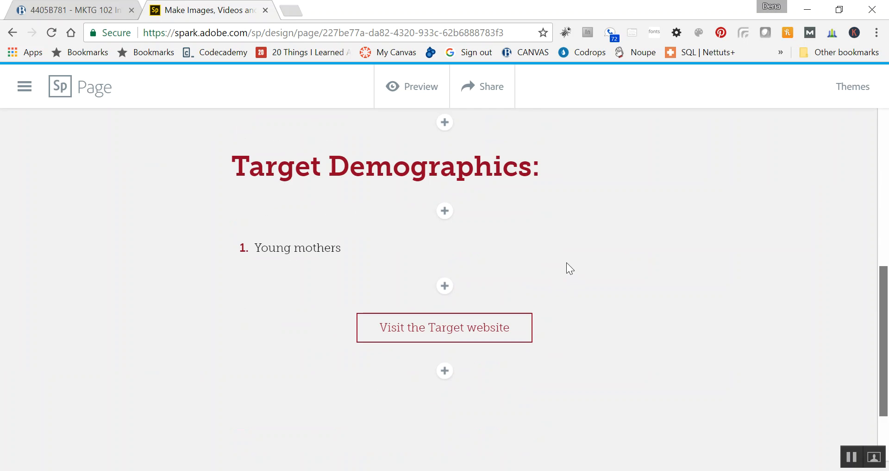
scroll(568, 265, up, 6)
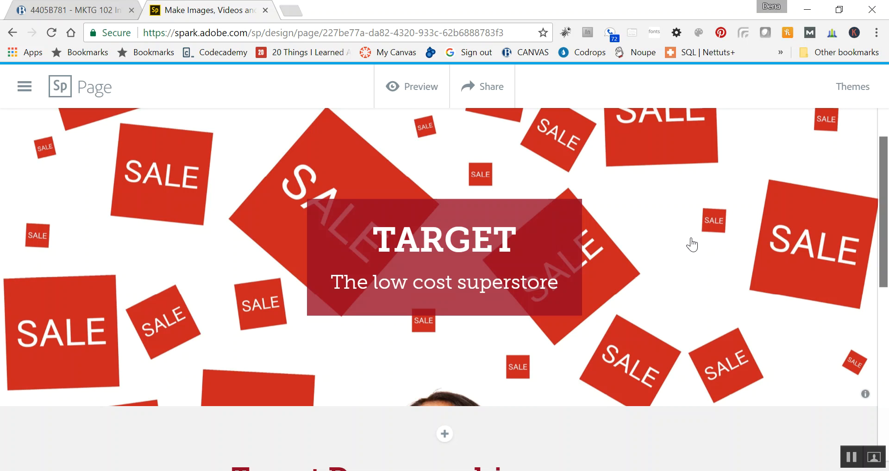
scroll(603, 248, down, 6)
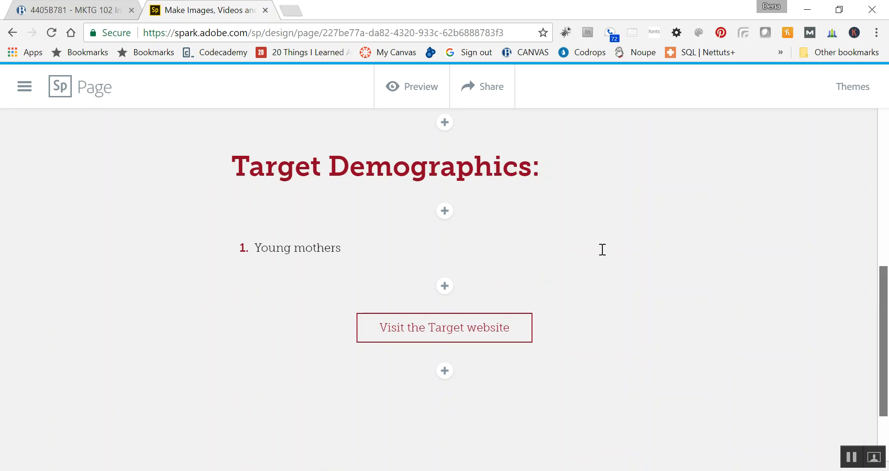
scroll(602, 244, up, 6)
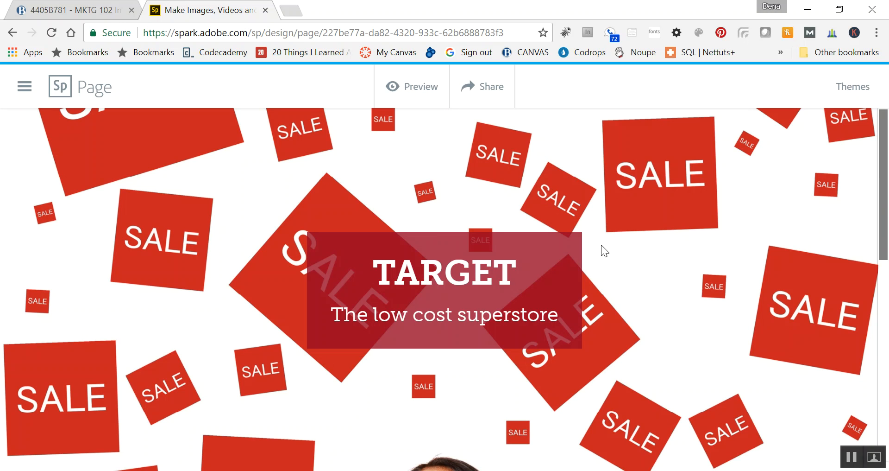
scroll(601, 245, down, 6)
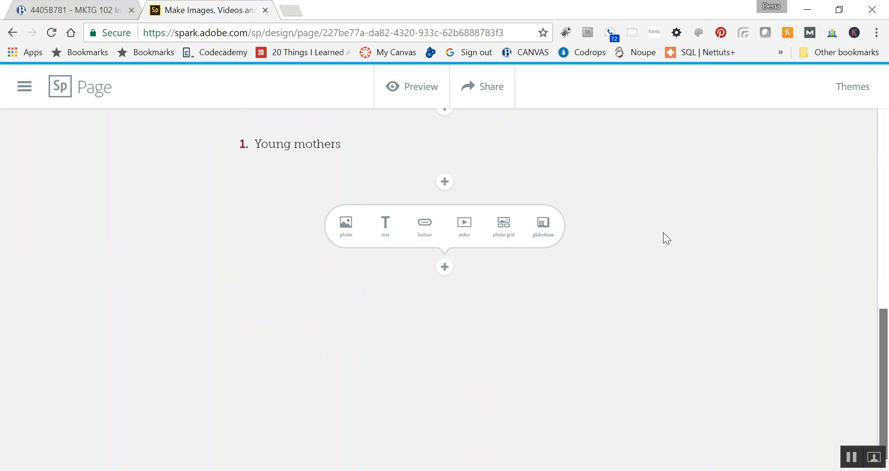
scroll(663, 237, up, 6)
Step: Preview the finished page from the title section through the credits and footer, and close the preview
click(420, 88)
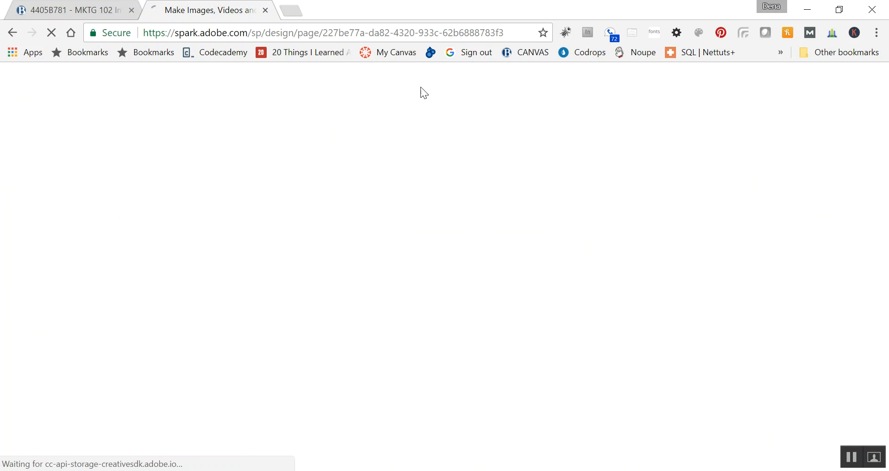
scroll(633, 274, down, 2)
scroll(632, 271, down, 10)
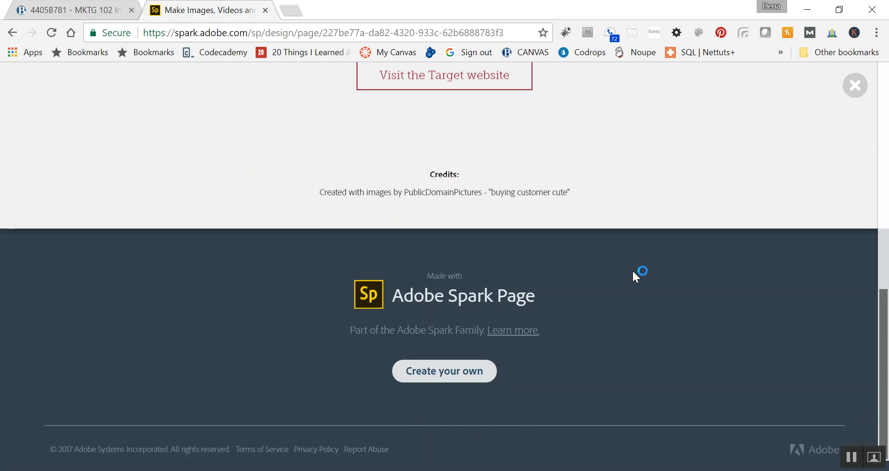
scroll(633, 271, up, 10)
scroll(632, 271, down, 10)
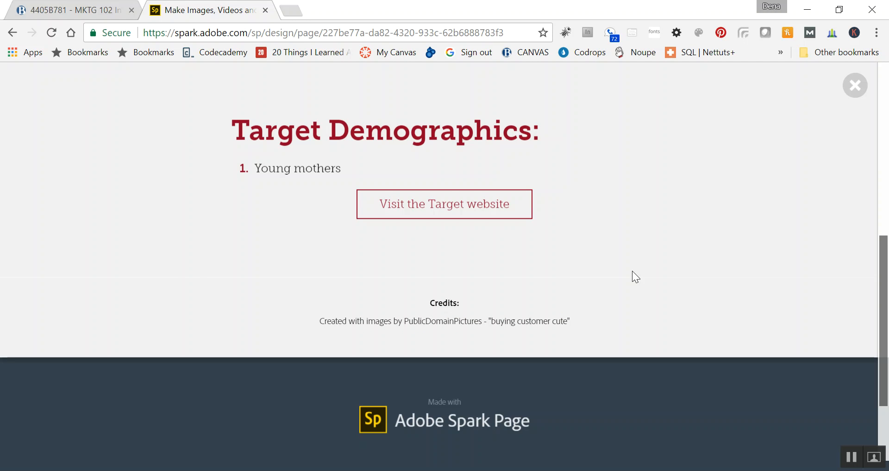
scroll(633, 277, up, 10)
scroll(614, 237, down, 10)
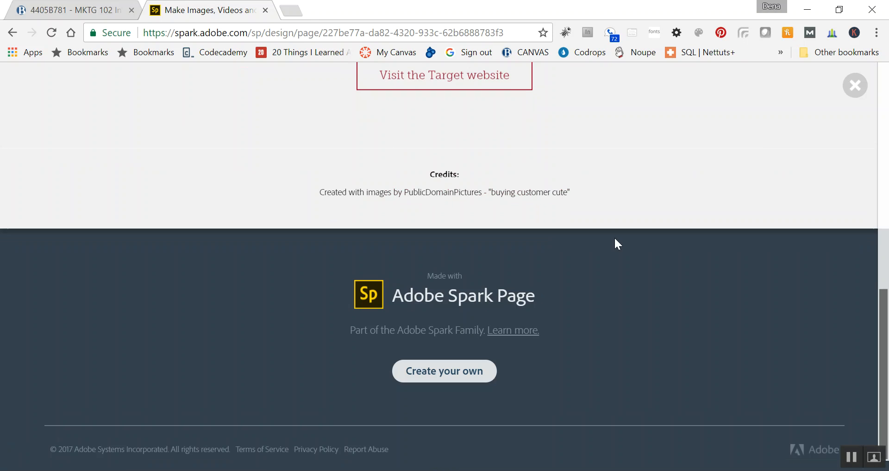
click(858, 95)
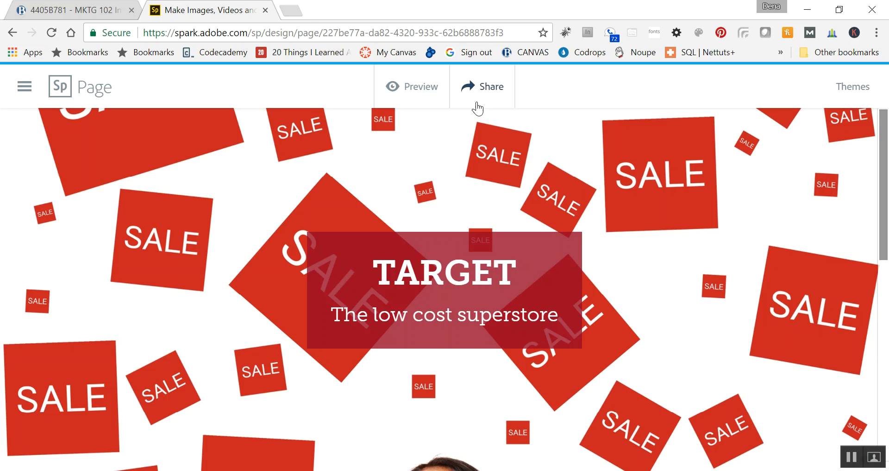
Step: Publish the page in the Education category and select its newly created shareable link
click(475, 86)
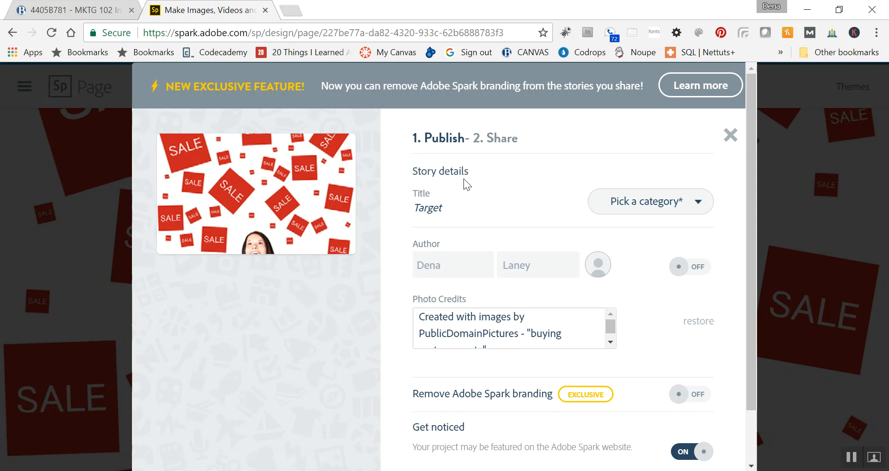
click(698, 200)
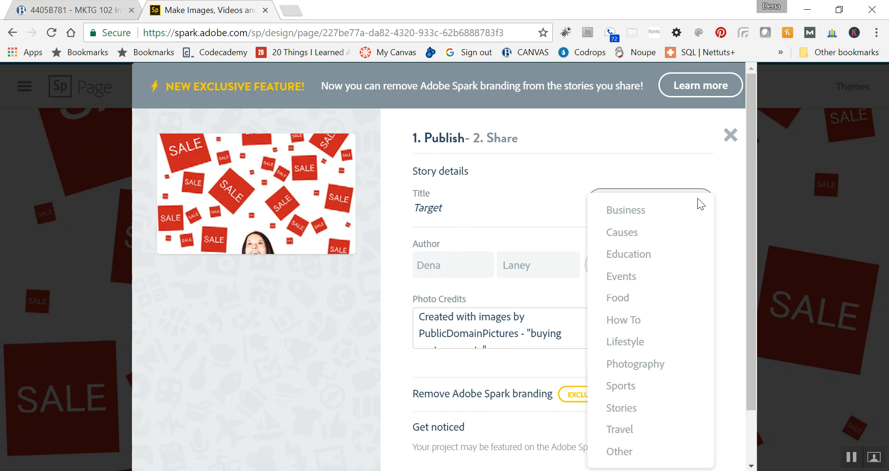
click(680, 264)
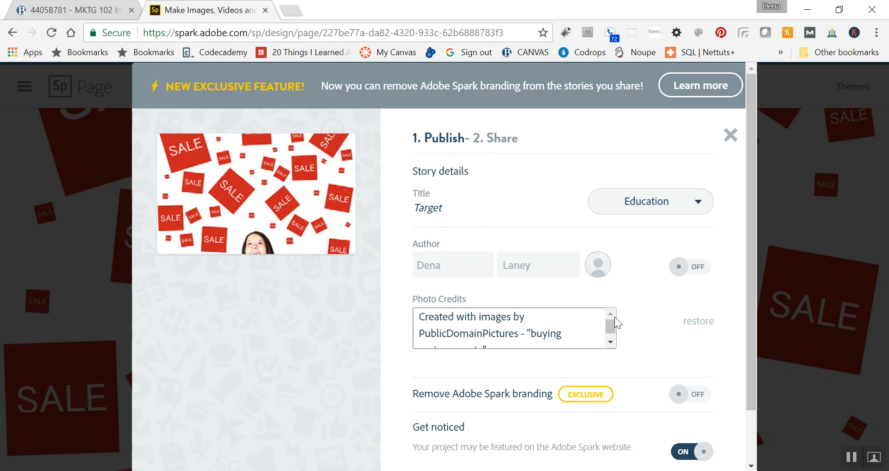
scroll(612, 315, down, 2)
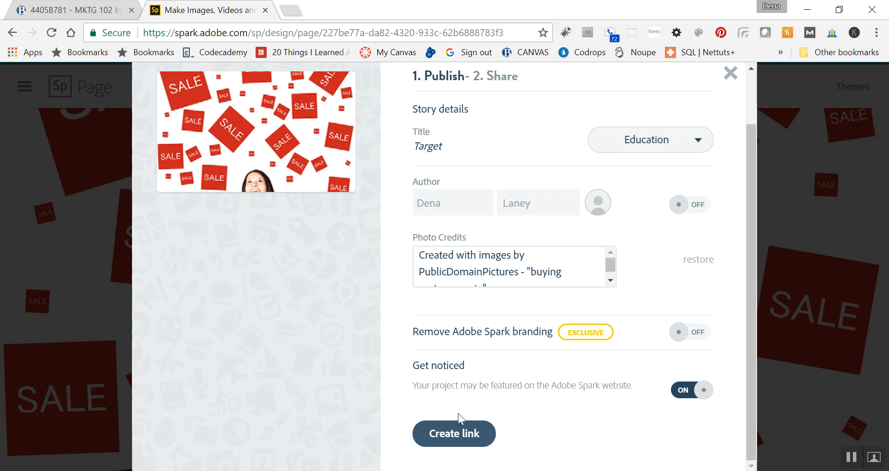
click(457, 438)
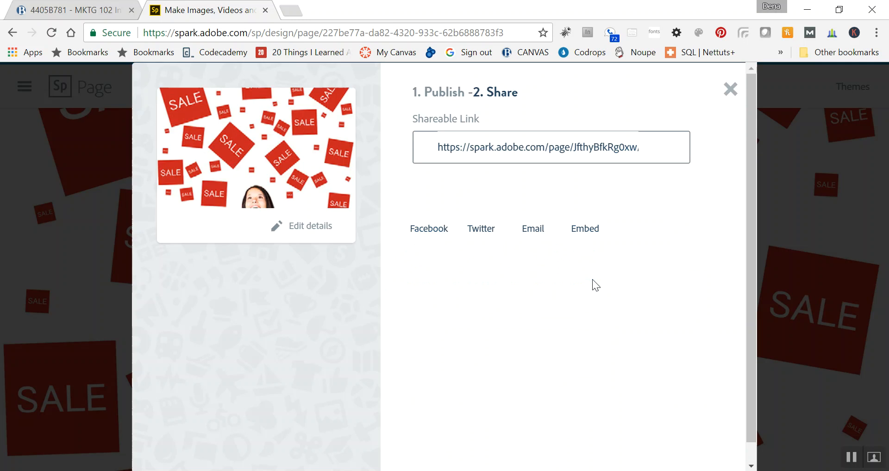
scroll(637, 153, down, 1)
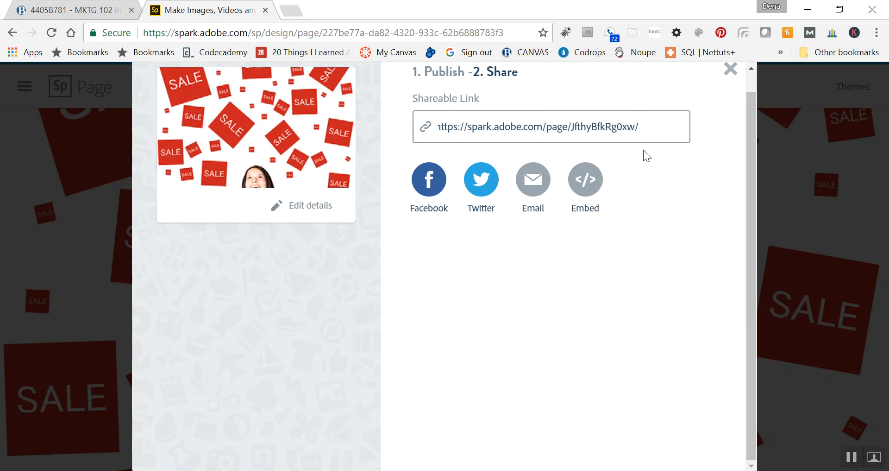
click(528, 134)
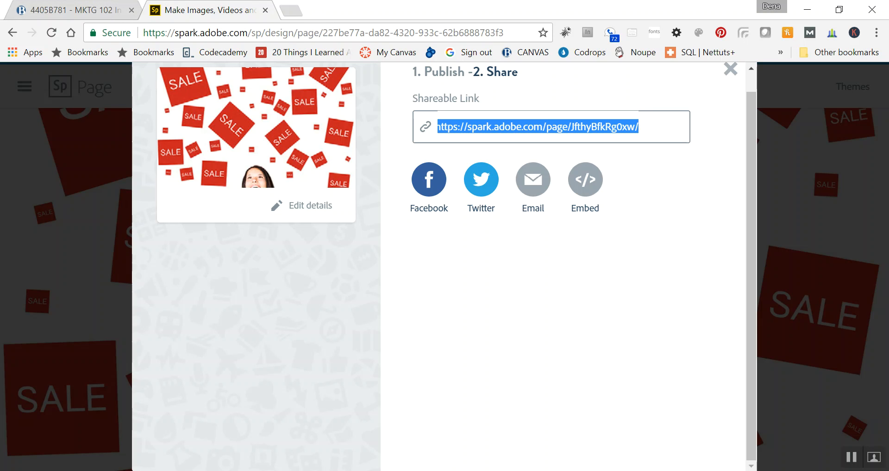
Step: Open the Snipping Tool with the published page's share details in view
click(94, 468)
text(snipping)
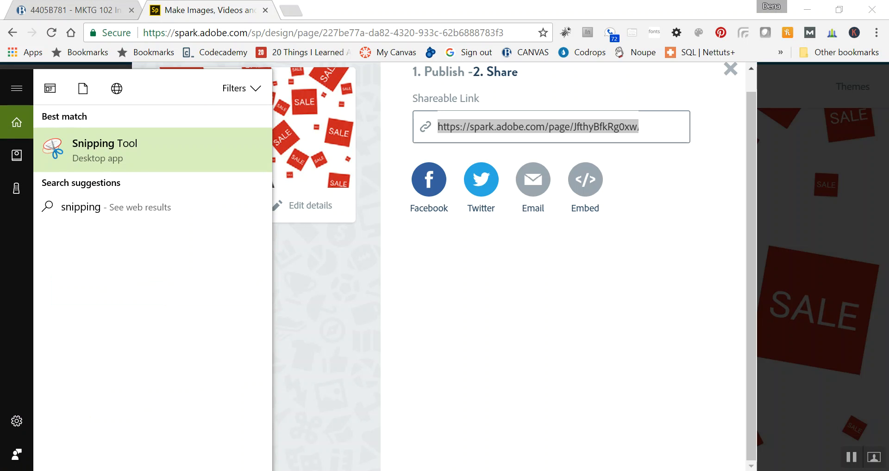
click(113, 151)
scroll(526, 261, up, 1)
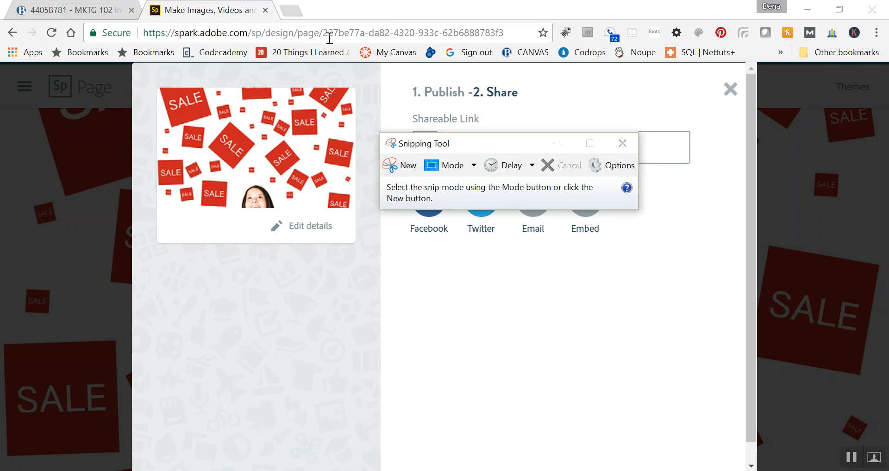
Step: Open target.com in a new browser tab and go to the "school's nearly here" promotion
click(288, 10)
text(target.com)
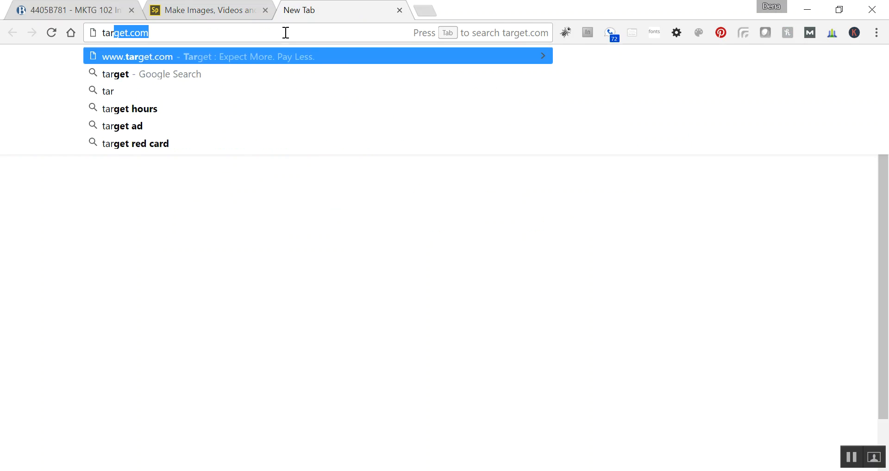
key(Return)
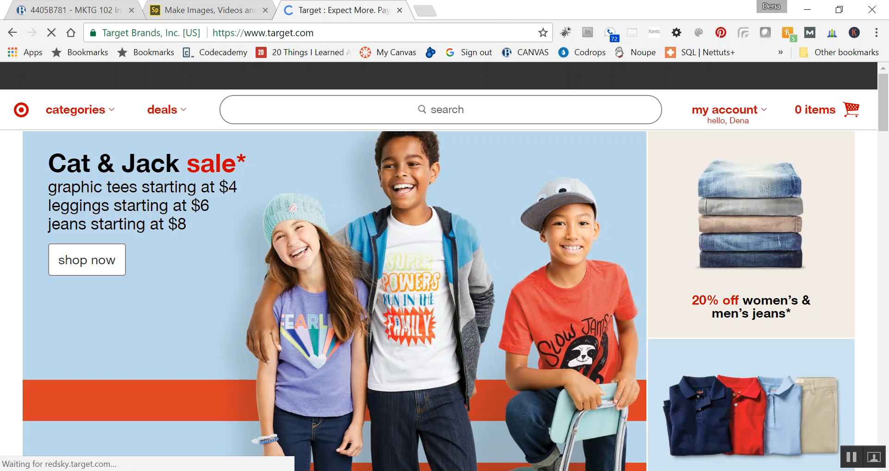
scroll(489, 323, down, 6)
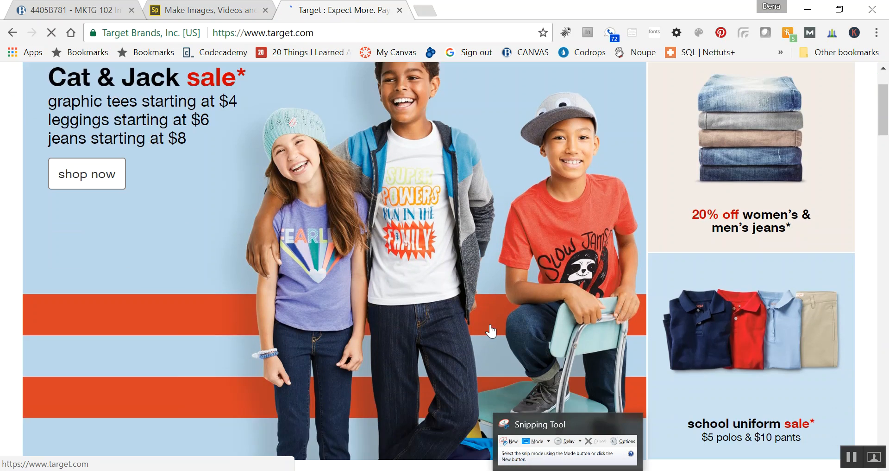
scroll(490, 323, down, 5)
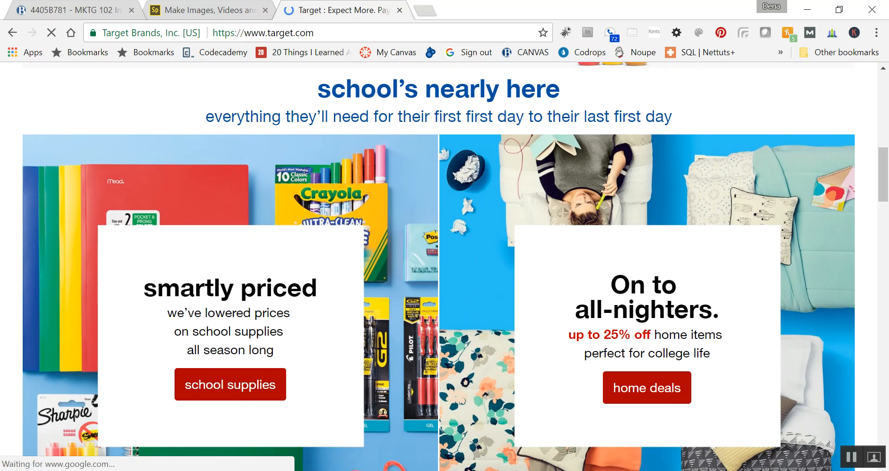
Step: Capture a rectangular snip of the "school's nearly here" promotion, including the school supplies and home deals offers
drag(476, 144, 692, 88)
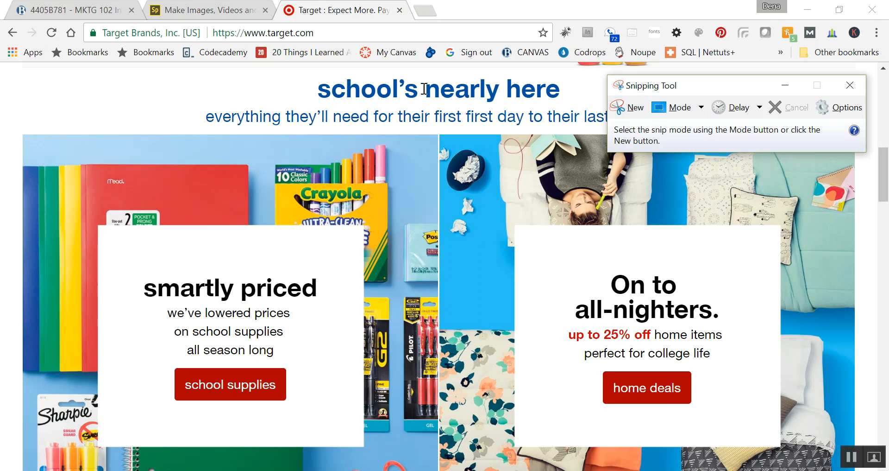
click(631, 110)
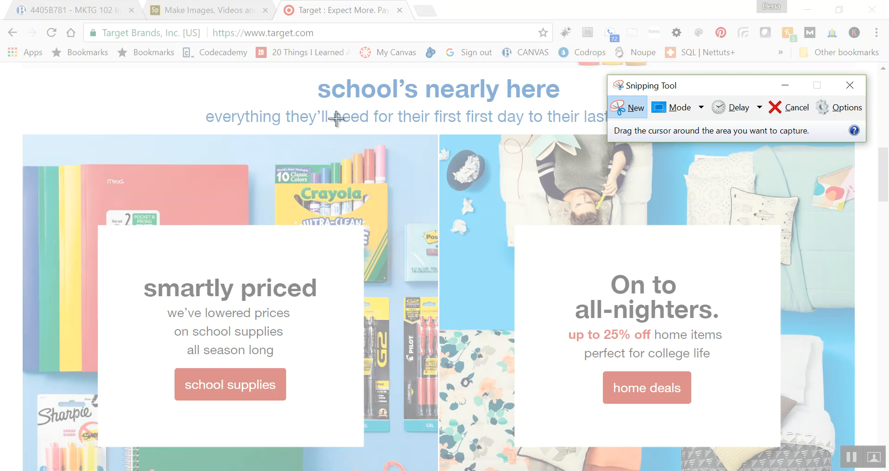
drag(90, 73, 797, 456)
scroll(444, 259, down, 3)
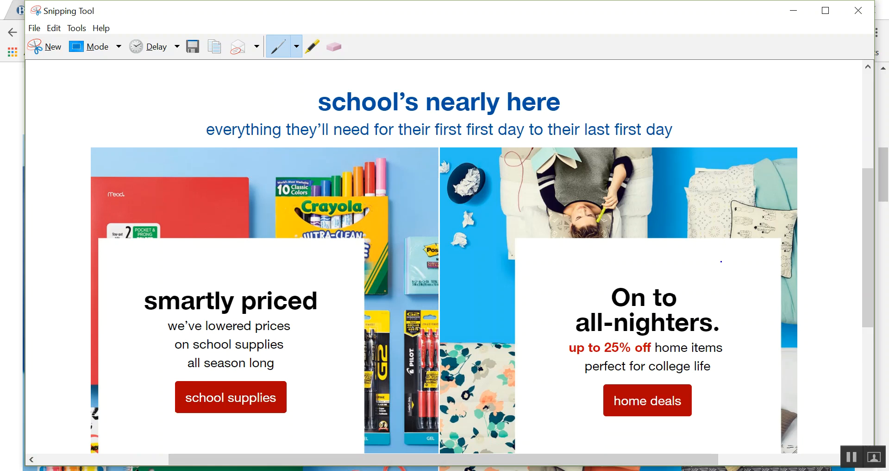
scroll(444, 259, up, 3)
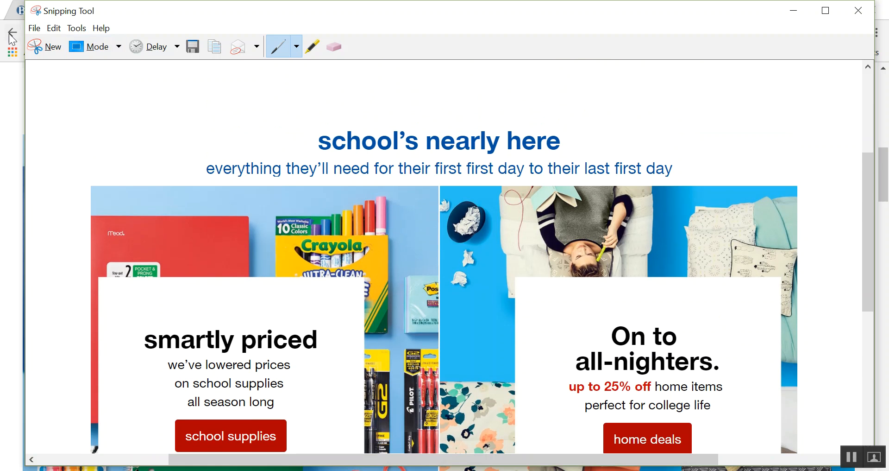
Step: Save the snip in Pictures as a JPEG file named target_backtoschool and minimize the Snipping Tool
click(35, 30)
click(50, 60)
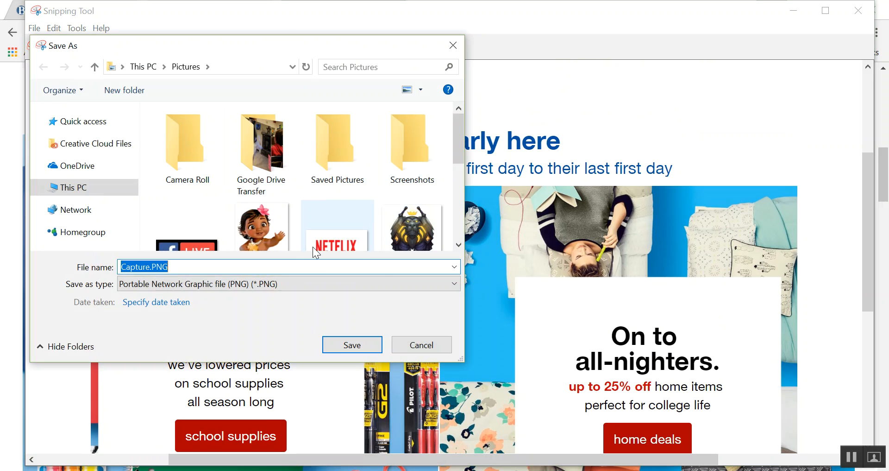
click(457, 285)
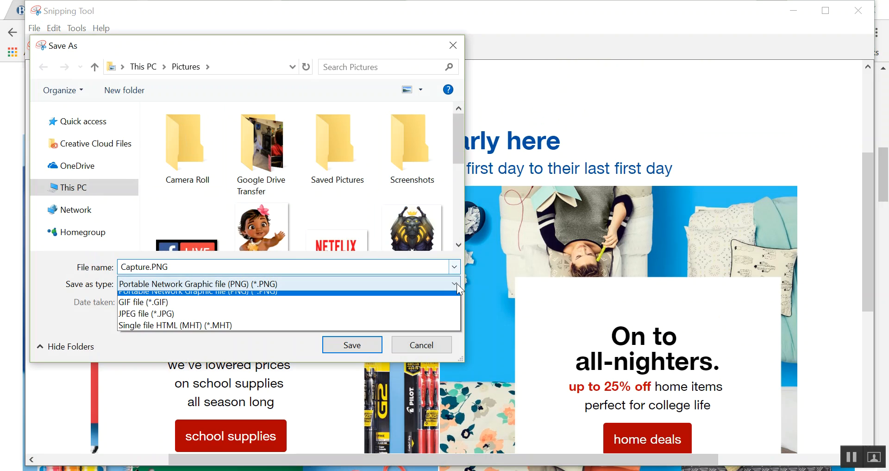
click(421, 320)
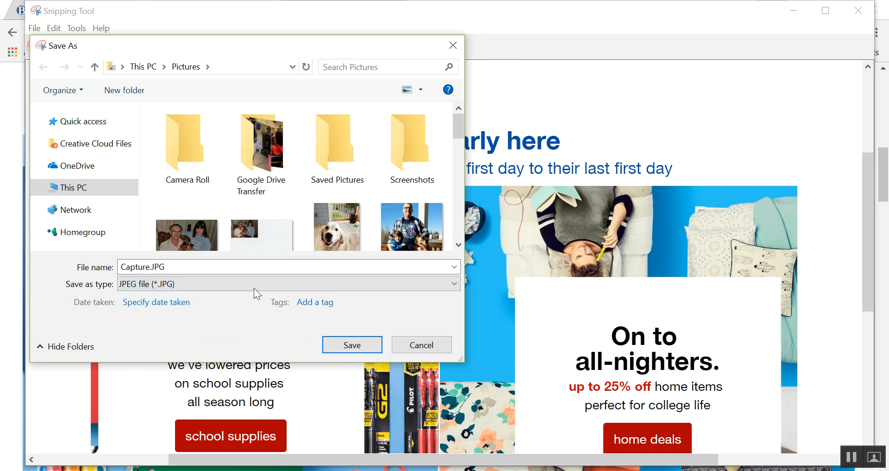
drag(165, 267, 126, 267)
text(target_backtoschool)
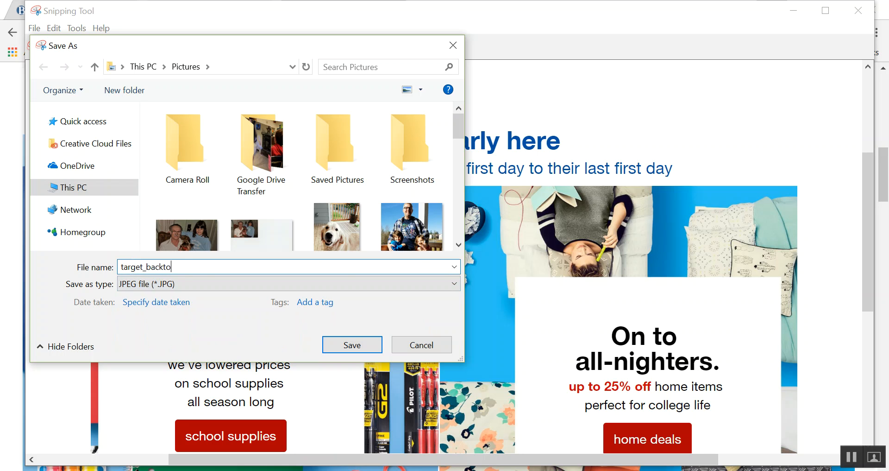
click(346, 343)
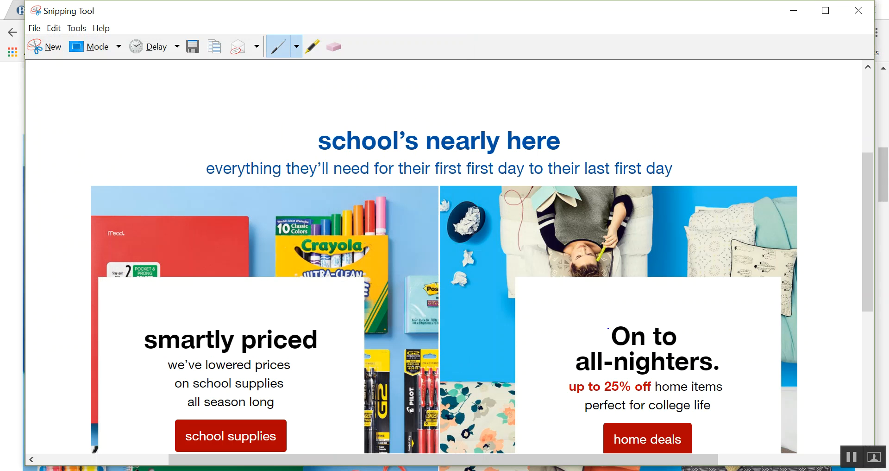
scroll(707, 319, down, 3)
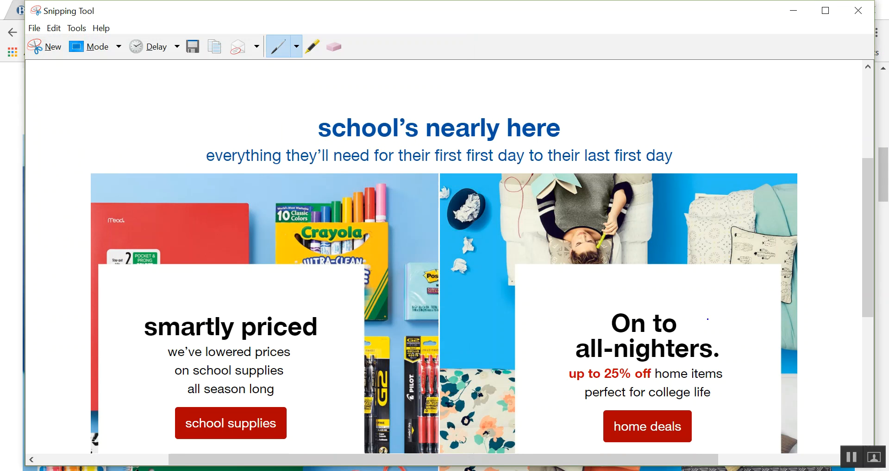
scroll(701, 311, up, 2)
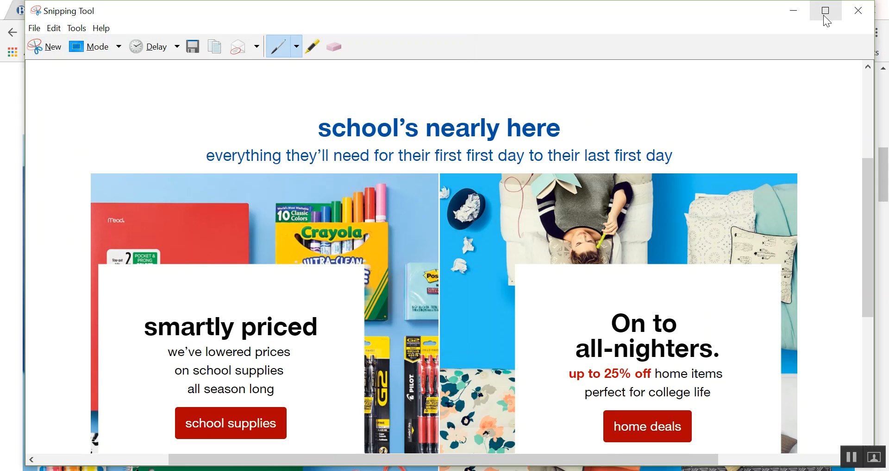
click(795, 10)
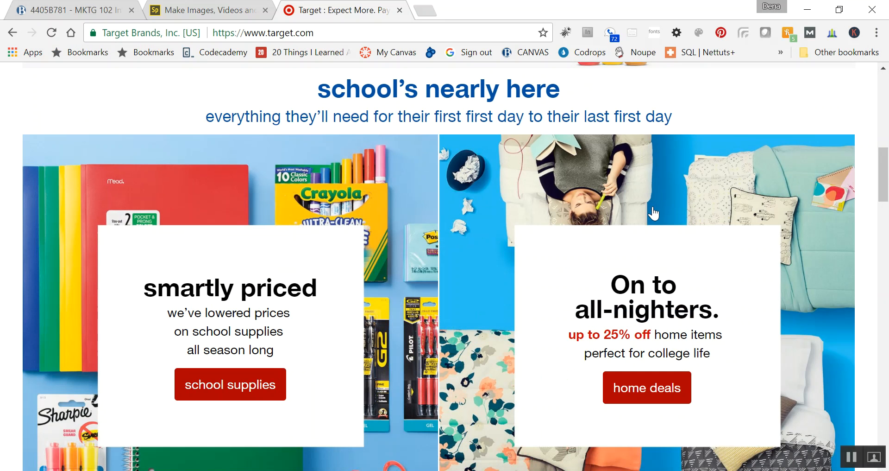
Step: Return to the Spark page, close its share details, and upload rocket-512.png as a photo beneath the Target Demographics heading
click(208, 10)
click(730, 89)
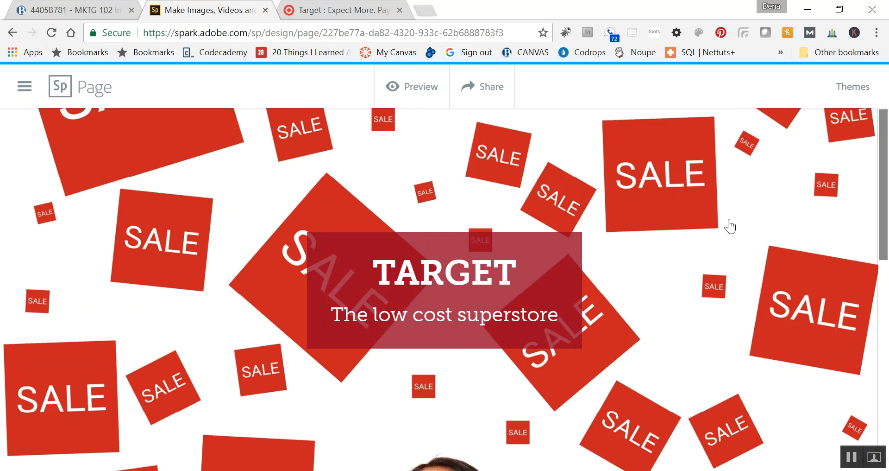
scroll(722, 227, down, 10)
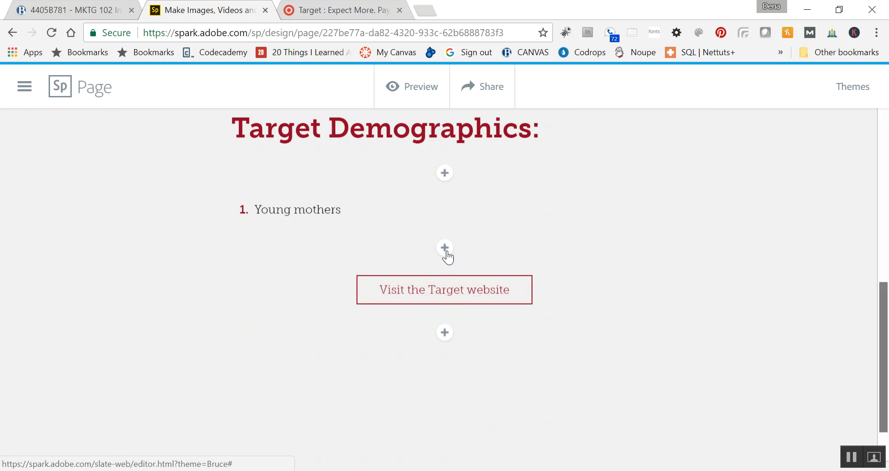
click(443, 174)
click(295, 158)
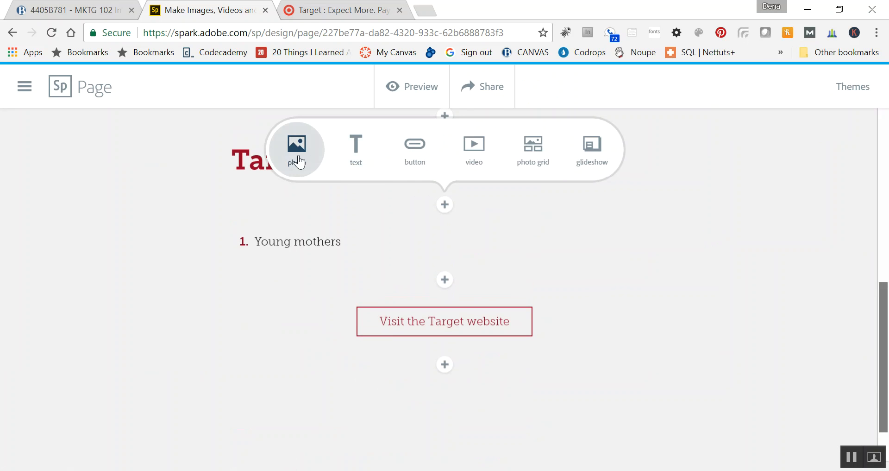
click(711, 127)
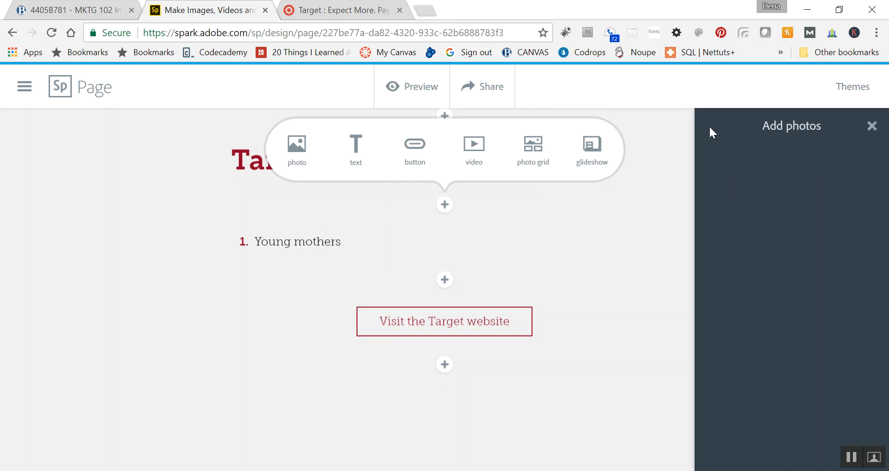
click(792, 179)
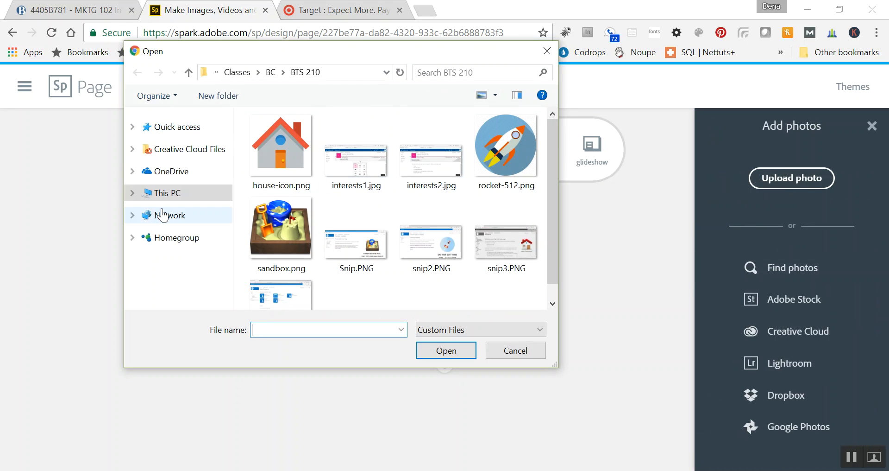
double_click(519, 136)
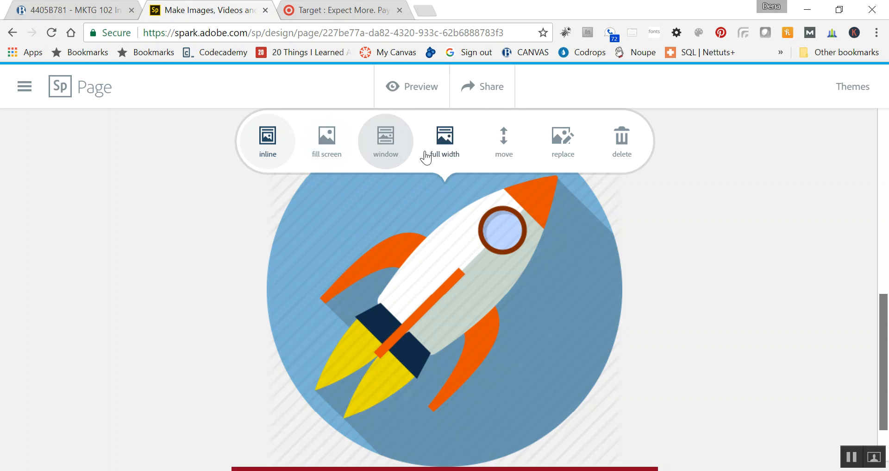
Step: Try the window and full width layouts on the rocket photo and return it to the inline layout
click(330, 147)
click(355, 161)
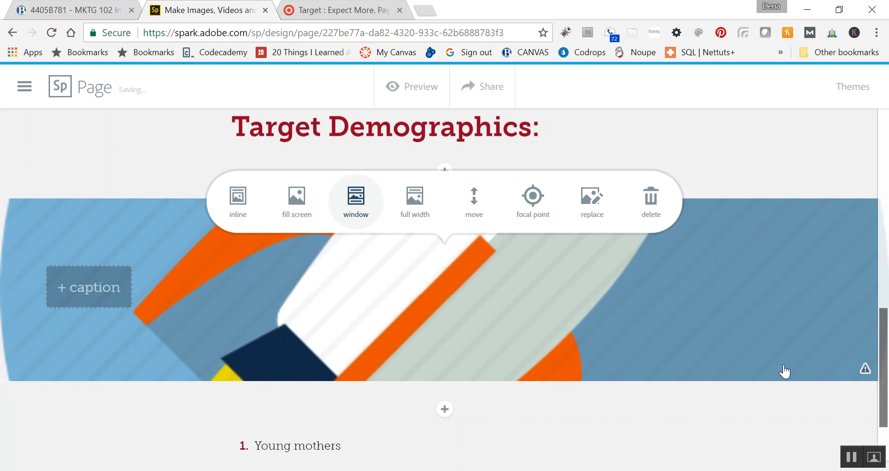
click(413, 202)
scroll(699, 288, up, 5)
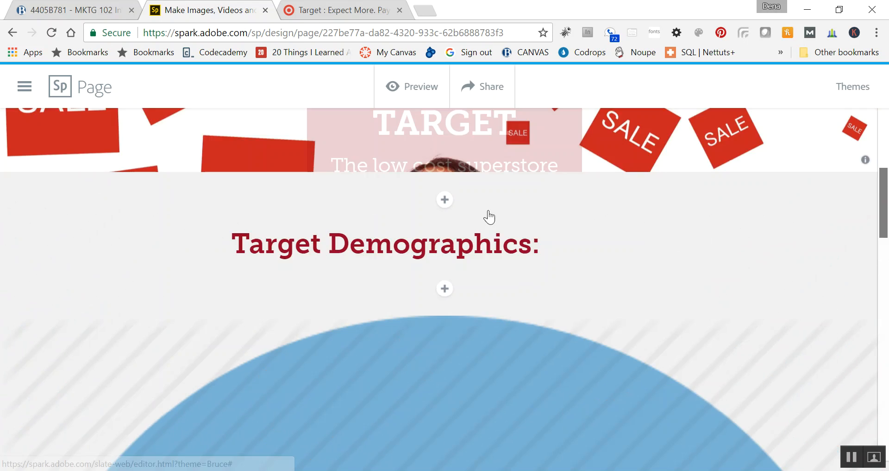
scroll(482, 227, down, 10)
scroll(473, 243, down, 10)
scroll(477, 287, up, 10)
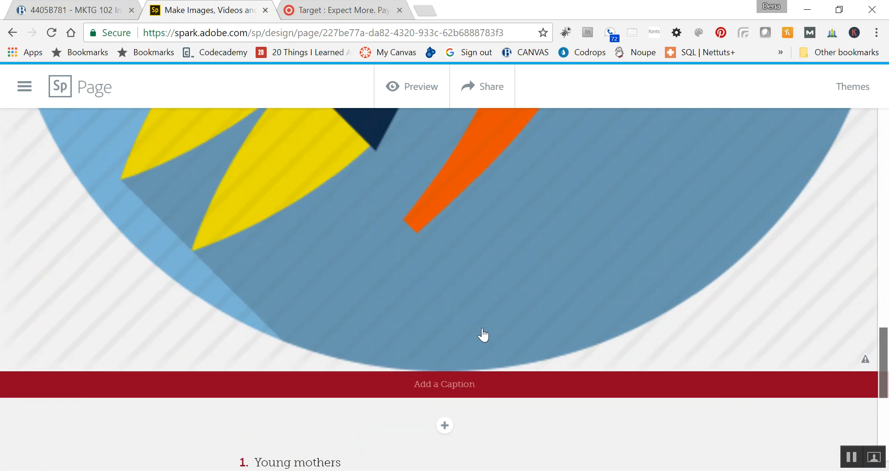
click(481, 304)
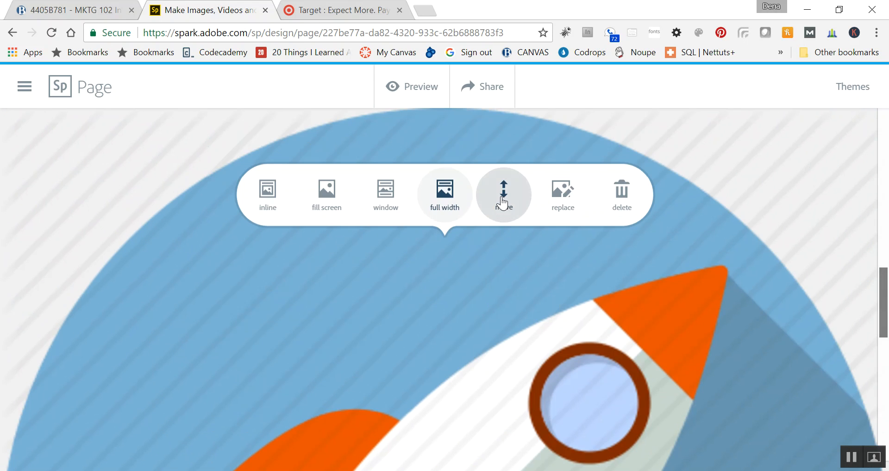
click(268, 190)
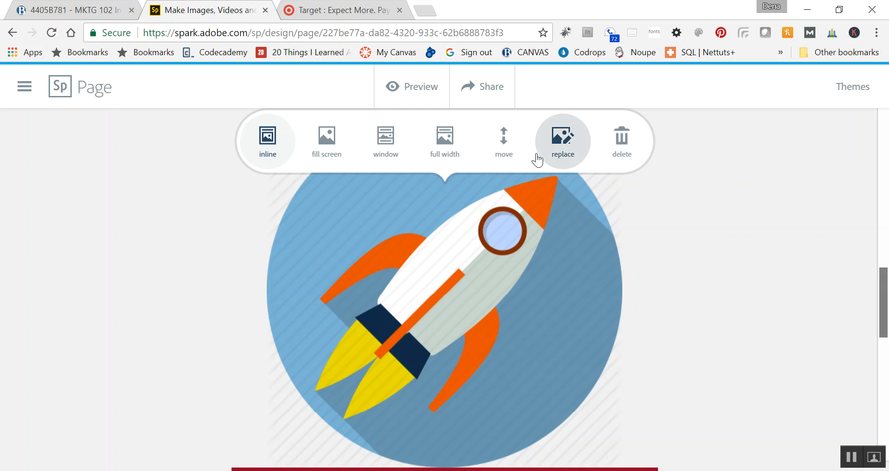
Step: Caption the rocket photo "Target Marketing Promo for Summer 2017"
scroll(505, 213, down, 4)
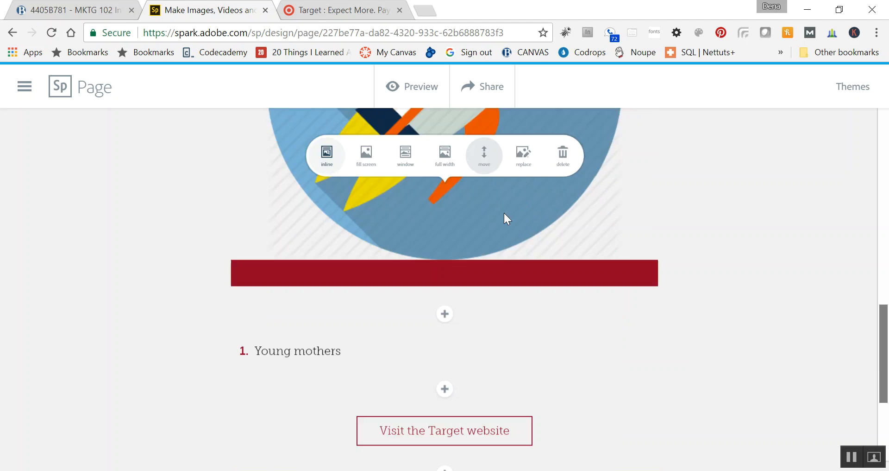
scroll(546, 262, up, 6)
scroll(573, 267, down, 6)
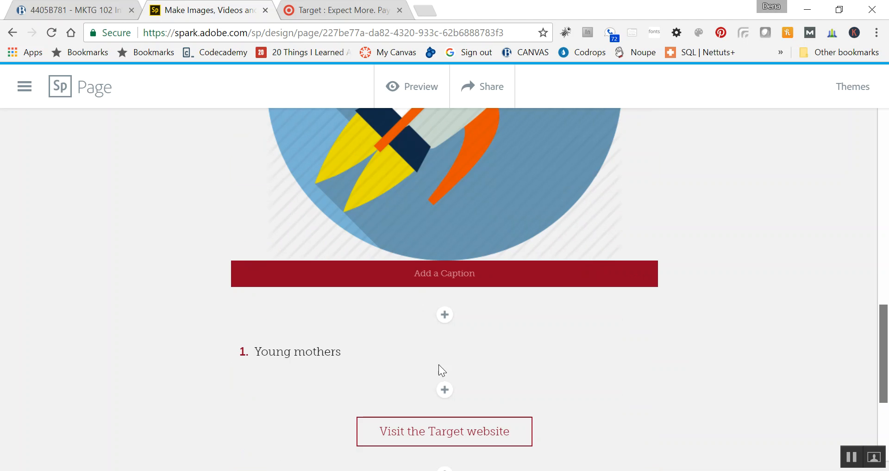
click(449, 271)
text(Target Marketing)
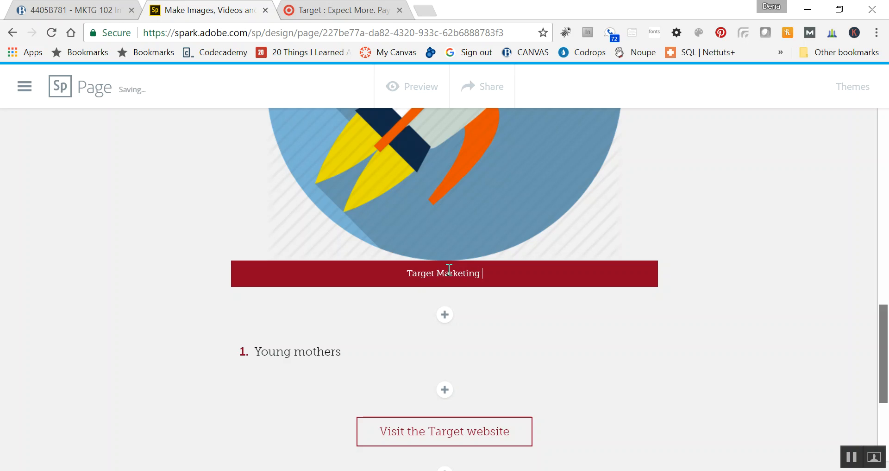
text( Promo fo)
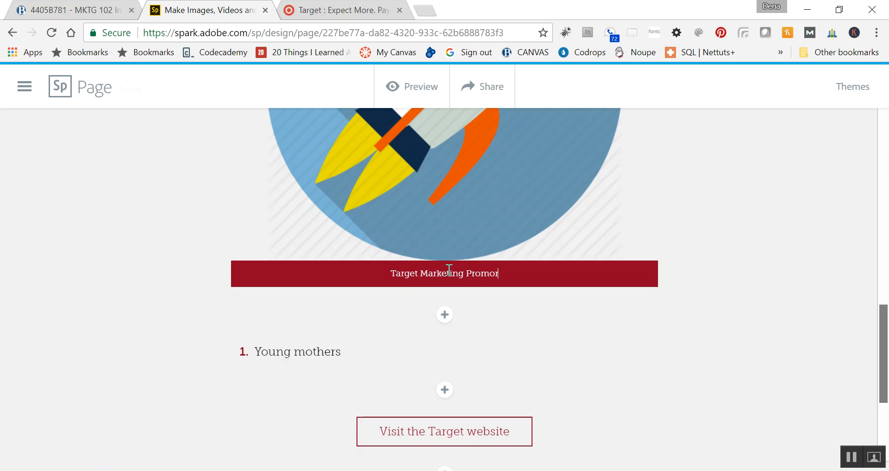
text(r Summer 2017)
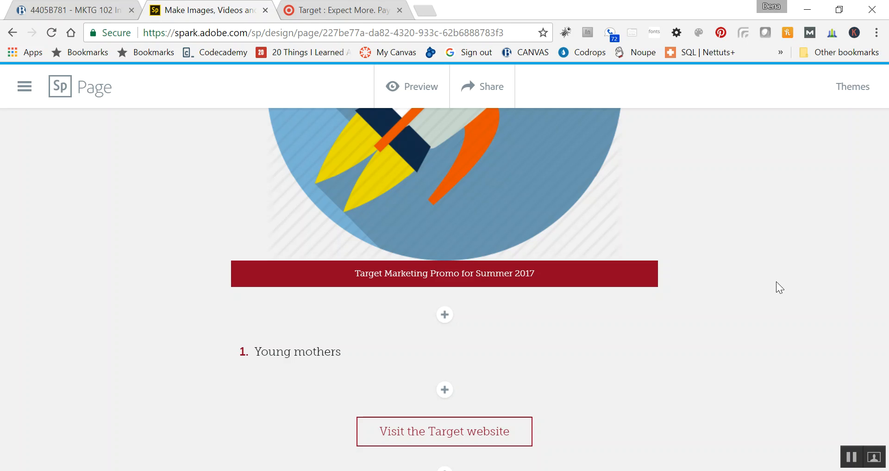
Step: Review the page with the captioned photo from the title section down to the website button
scroll(763, 232, down, 4)
scroll(762, 231, up, 15)
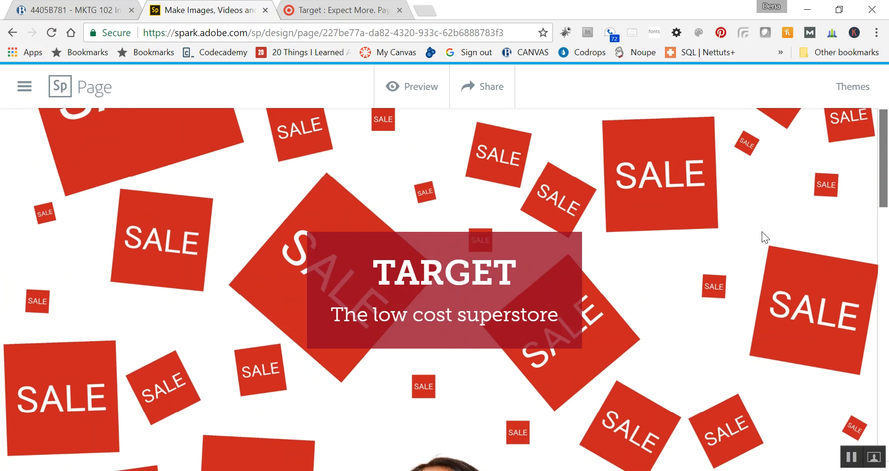
scroll(762, 232, down, 15)
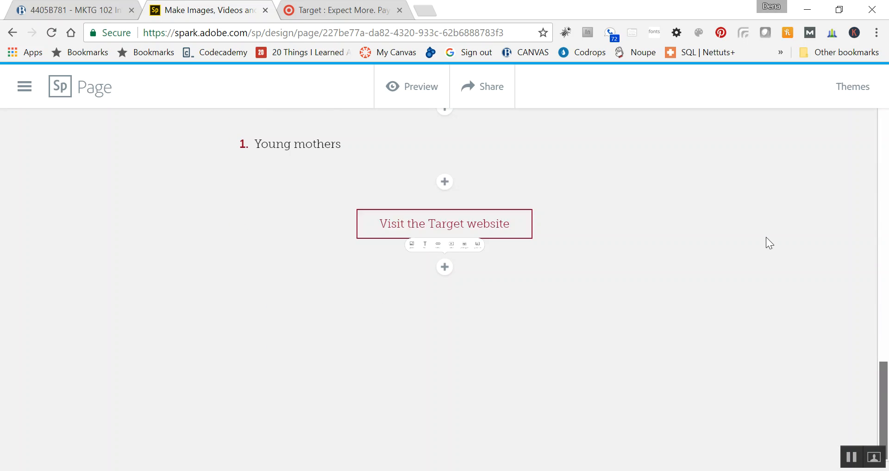
scroll(768, 238, up, 5)
scroll(767, 238, up, 5)
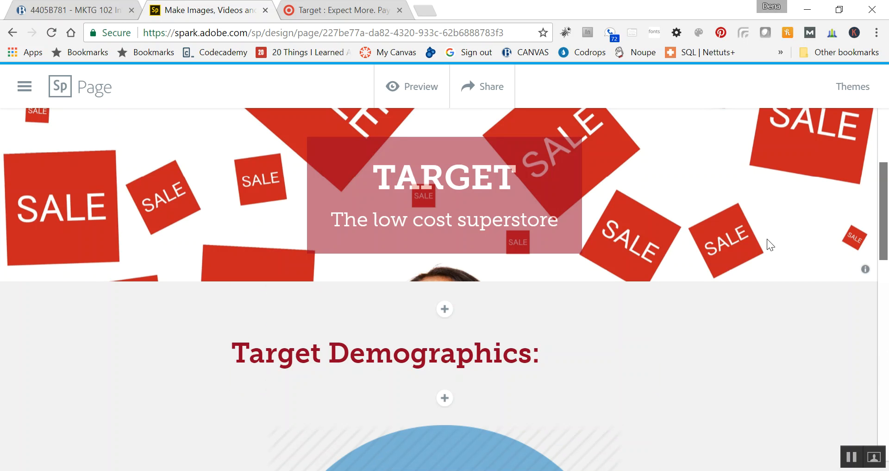